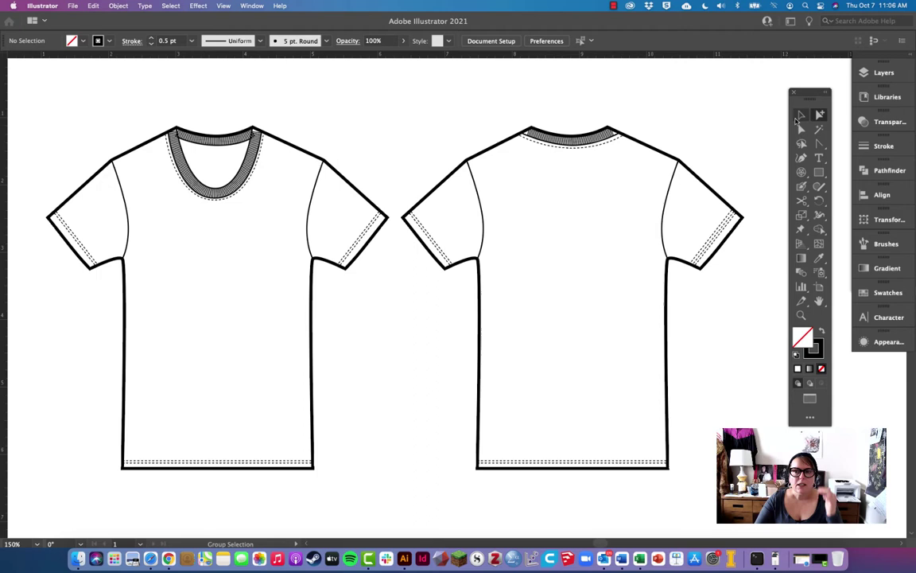
# - Delete the back view of the T-shirt, keeping only the front view
pyautogui.click(801, 114)
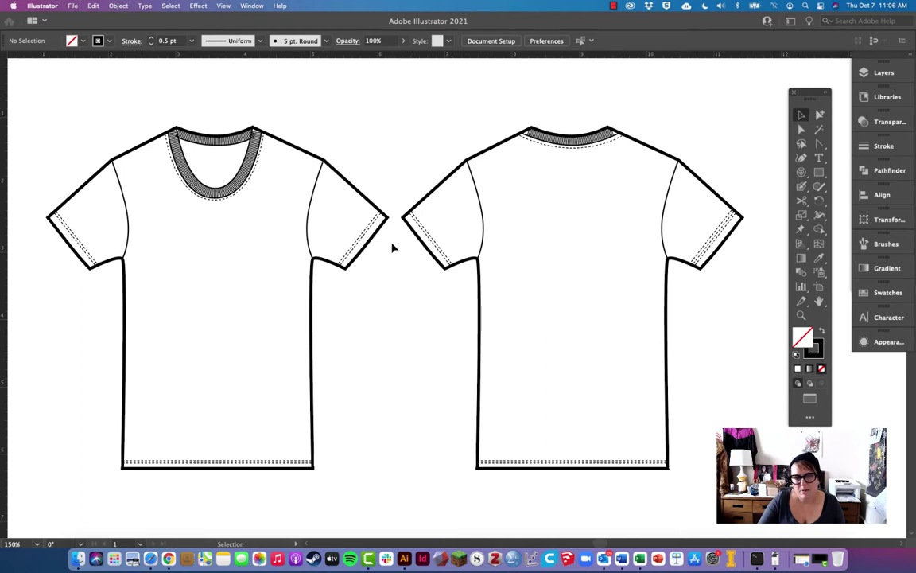
pyautogui.moveTo(437, 103); pyautogui.dragTo(716, 446)
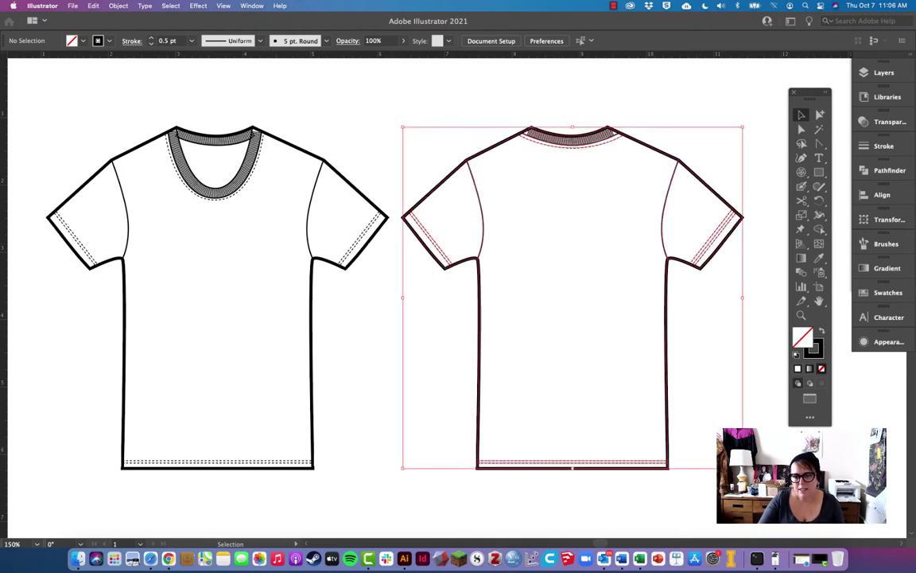
pyautogui.press('Delete')
pyautogui.hscroll(-1, 368, 302)
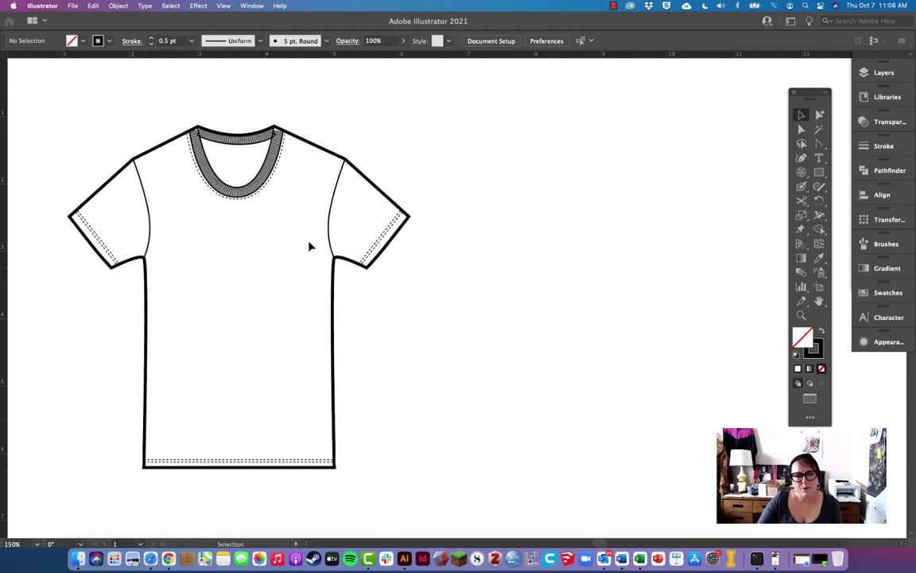
# - Draw a thin horizontal rectangle beside the T-shirt and give it a red fill with no stroke
pyautogui.click(818, 173)
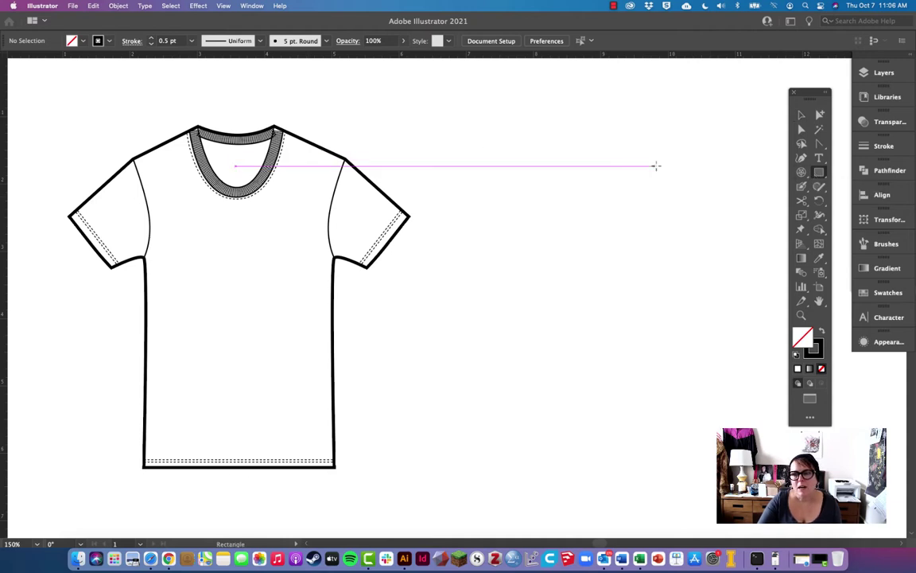
pyautogui.moveTo(458, 138); pyautogui.dragTo(557, 152)
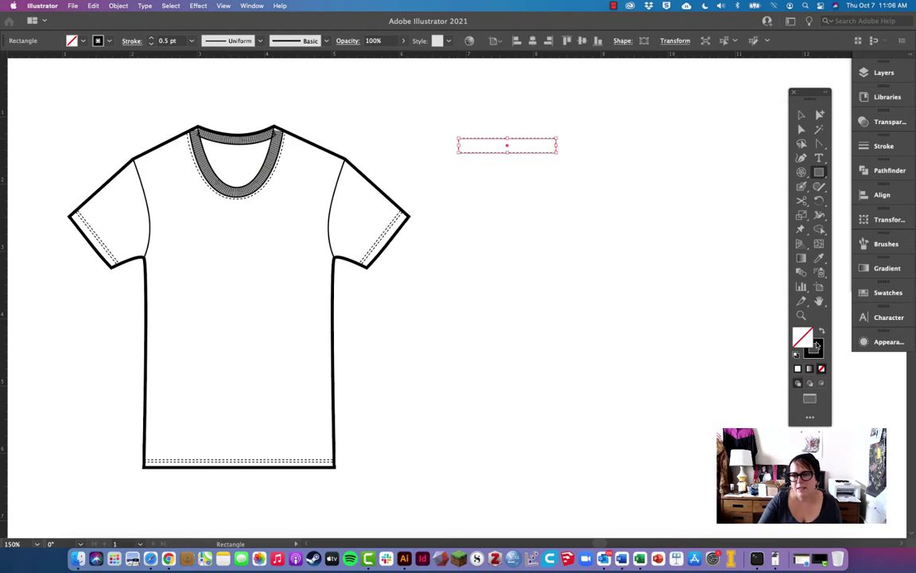
pyautogui.click(822, 332)
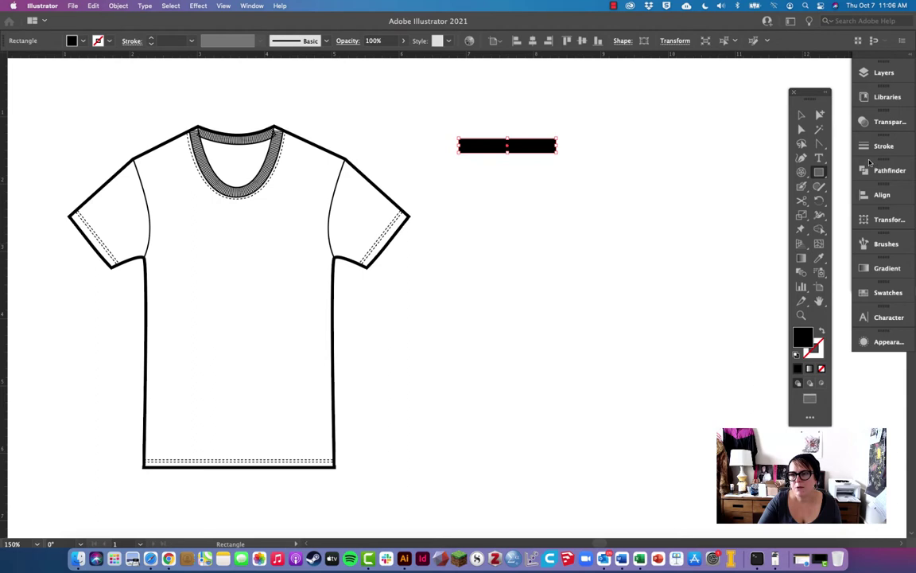
pyautogui.click(871, 292)
pyautogui.click(764, 326)
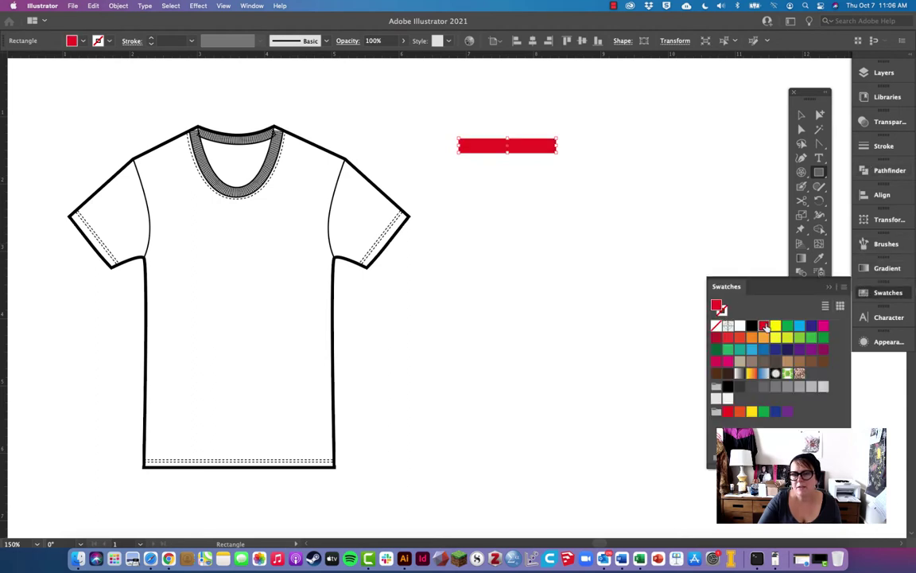
# - Duplicate the red rectangle directly below itself and fill the copy with light blue
pyautogui.click(820, 114)
pyautogui.click(606, 164)
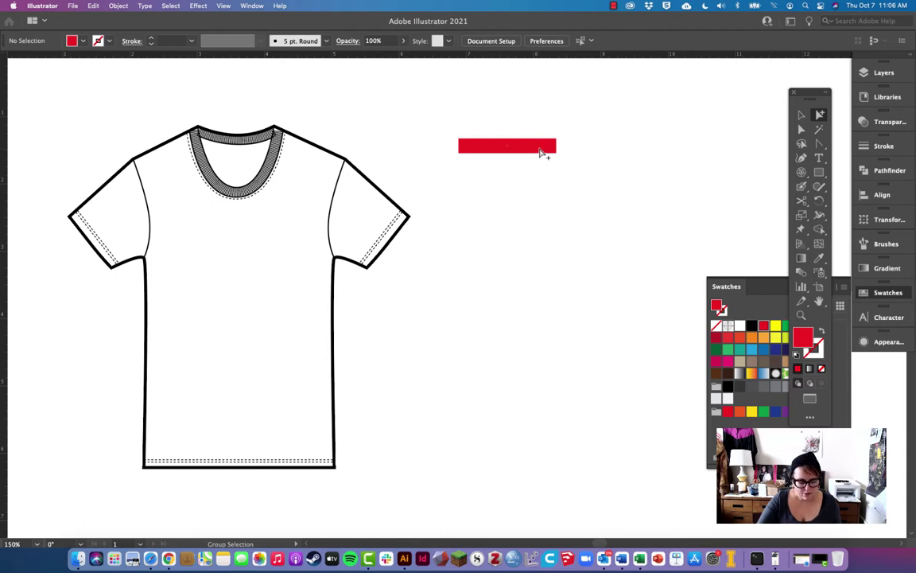
pyautogui.moveTo(539, 153); pyautogui.dragTo(540, 167)
pyautogui.click(752, 349)
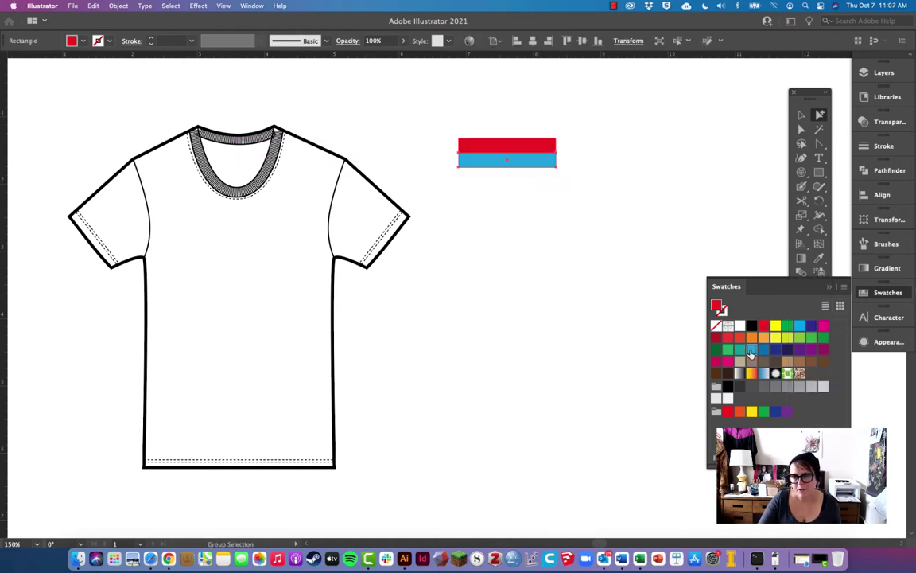
pyautogui.click(643, 228)
# - Save the red and blue stripe pair together as a new pattern swatch
pyautogui.press('z')
pyautogui.moveTo(541, 131); pyautogui.dragTo(676, 205)
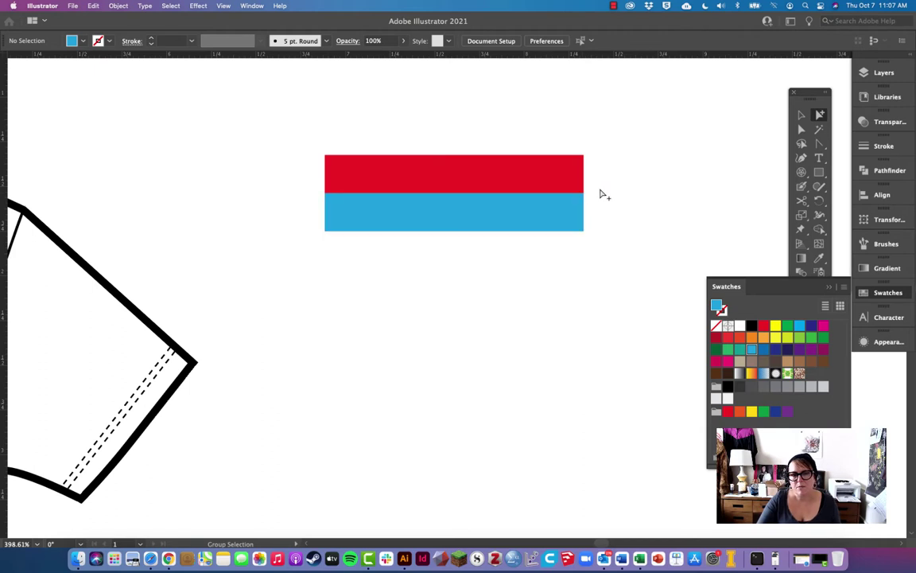
pyautogui.scroll(-1, 613, 206)
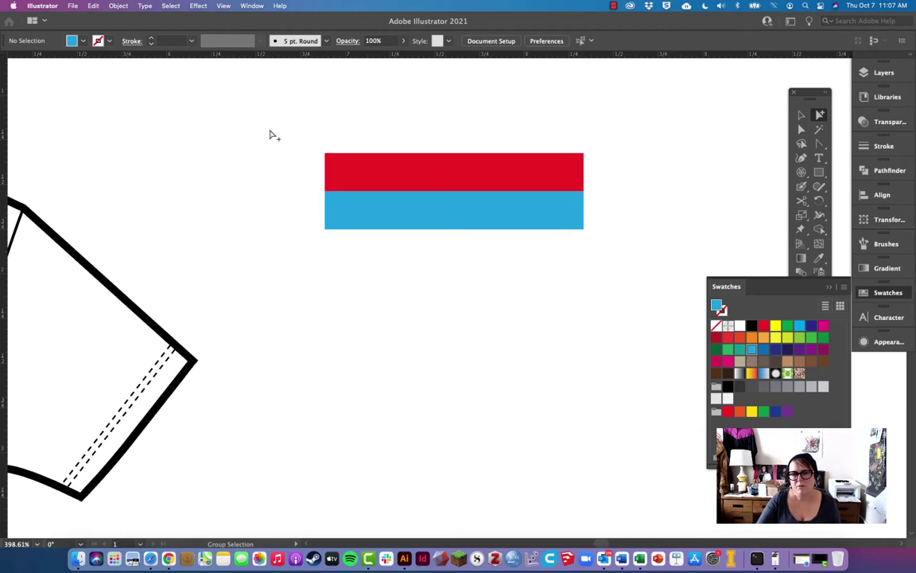
pyautogui.moveTo(278, 121); pyautogui.dragTo(622, 260)
pyautogui.moveTo(548, 176); pyautogui.dragTo(783, 411)
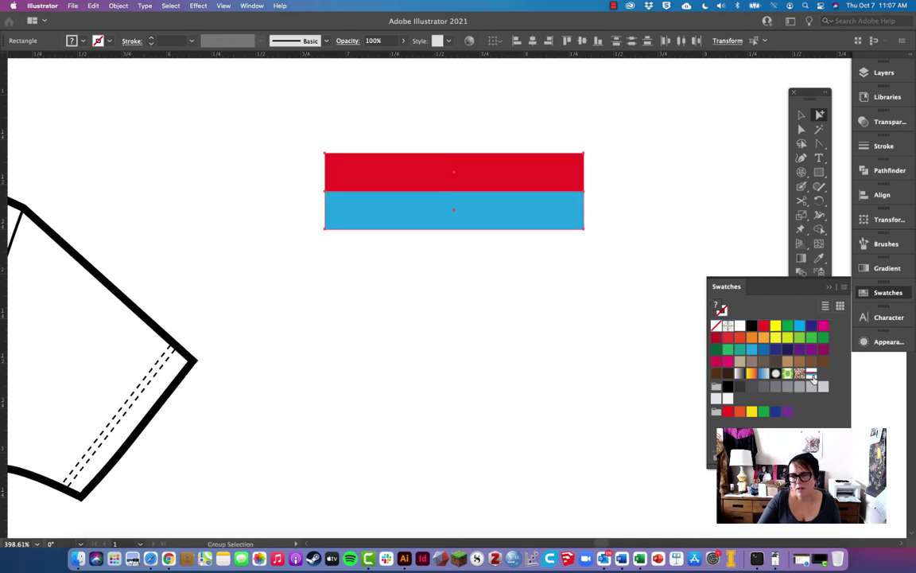
# - Fill the T-shirt's outer outline with the new red and blue stripe pattern swatch
pyautogui.keyDown('alt'); pyautogui.keyDown('super'); pyautogui.click(351, 328); pyautogui.keyUp('super'); pyautogui.keyUp('alt')
pyautogui.keyDown('alt'); pyautogui.keyDown('super'); pyautogui.click(351, 328); pyautogui.keyUp('super'); pyautogui.keyUp('alt')
pyautogui.keyDown('alt'); pyautogui.keyDown('super'); pyautogui.click(356, 329); pyautogui.keyUp('super'); pyautogui.keyUp('alt')
pyautogui.scroll(-2, 366, 334)
pyautogui.hscroll(3, 366, 334)
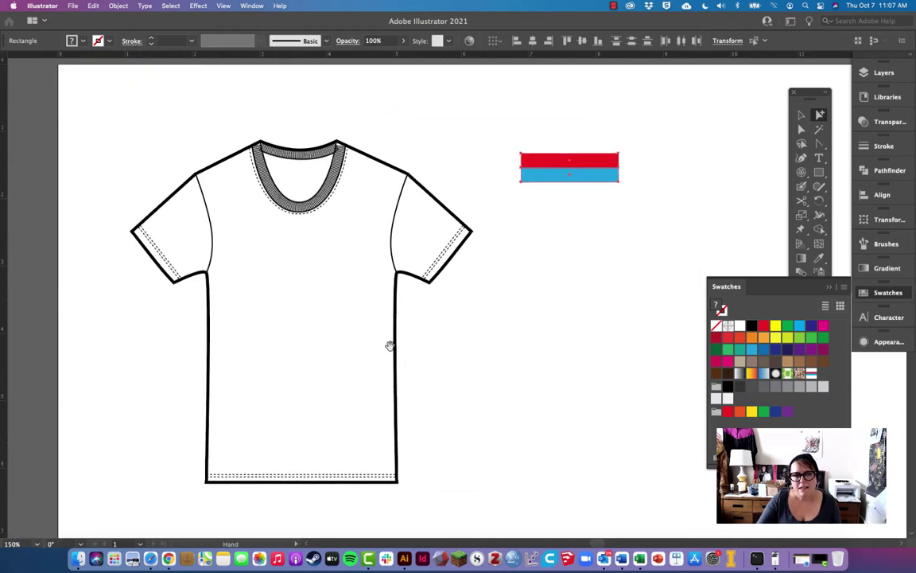
pyautogui.keyDown('alt'); pyautogui.click(398, 339); pyautogui.keyUp('alt')
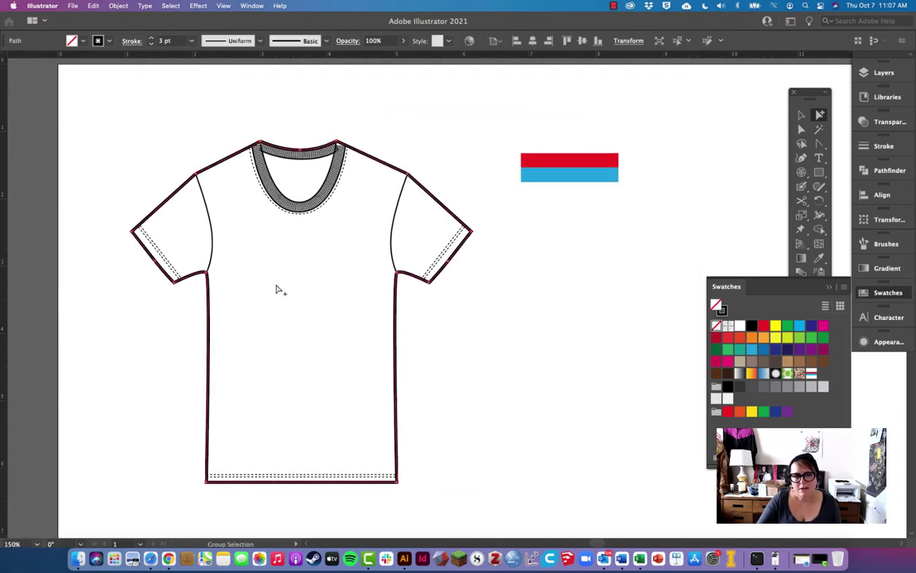
pyautogui.click(812, 373)
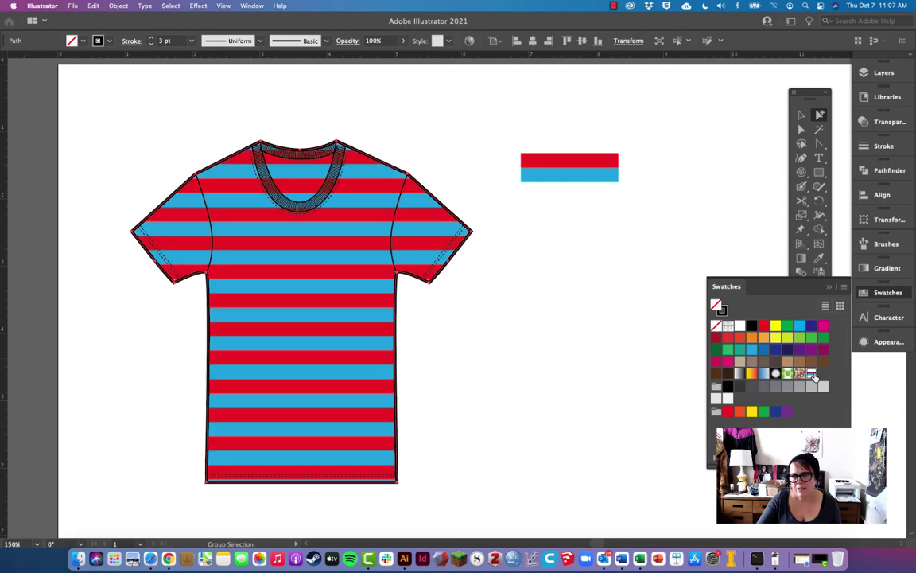
# - Try moving the striped T-shirt sideways and undo the move
pyautogui.click(557, 403)
pyautogui.moveTo(397, 322); pyautogui.dragTo(507, 333)
pyautogui.press('super+z')
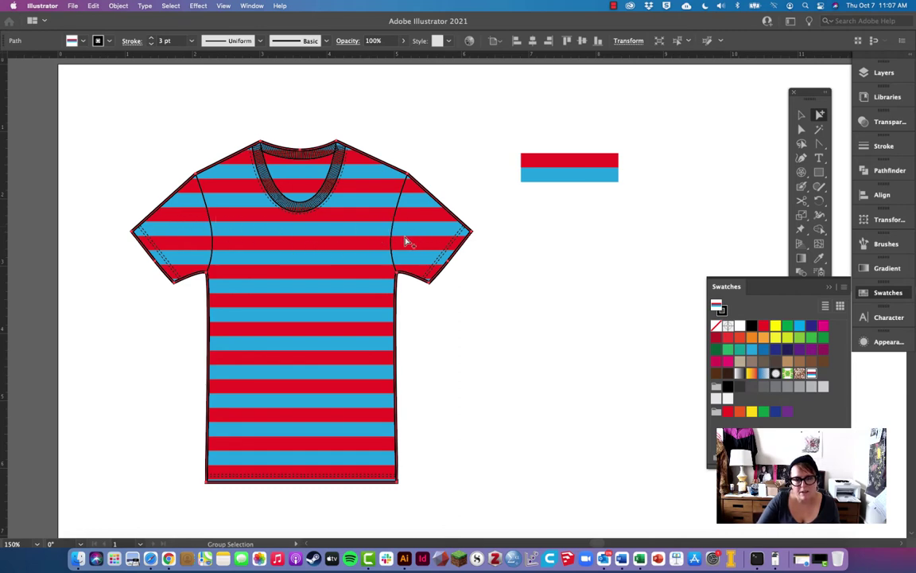
# - Make a Live Paint group from the striped shirt outline and both armhole seam lines
pyautogui.click(408, 160)
pyautogui.click(426, 191)
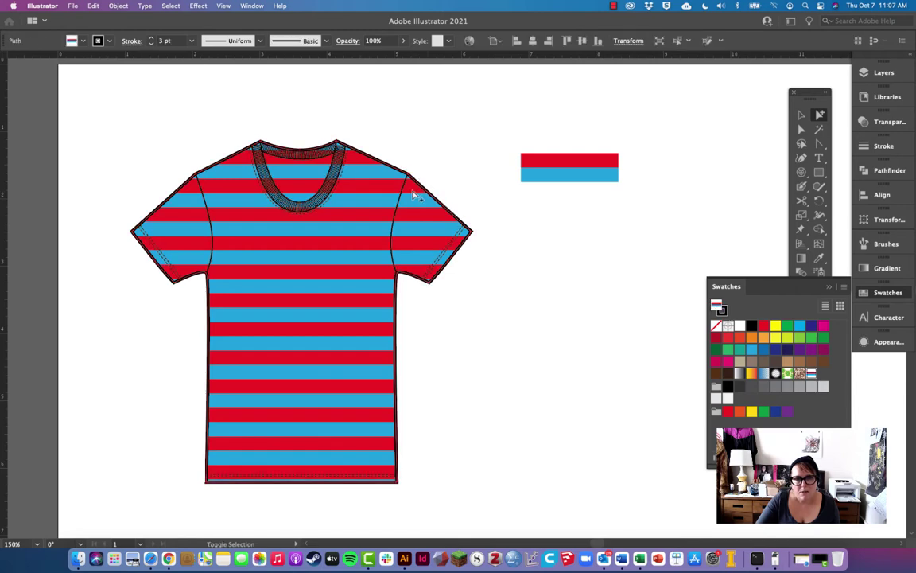
pyautogui.keyDown('shift'); pyautogui.click(402, 197); pyautogui.keyUp('shift')
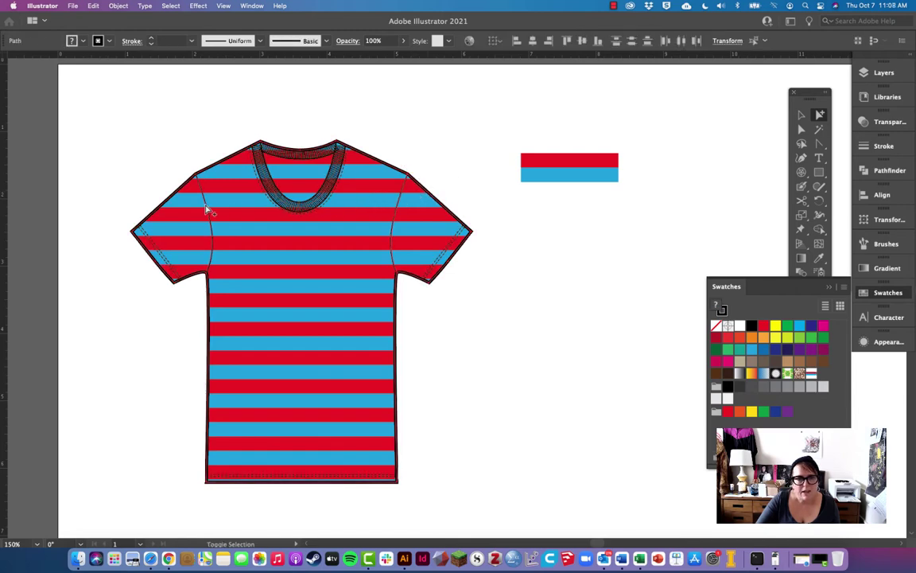
pyautogui.keyDown('shift'); pyautogui.click(206, 209); pyautogui.keyUp('shift')
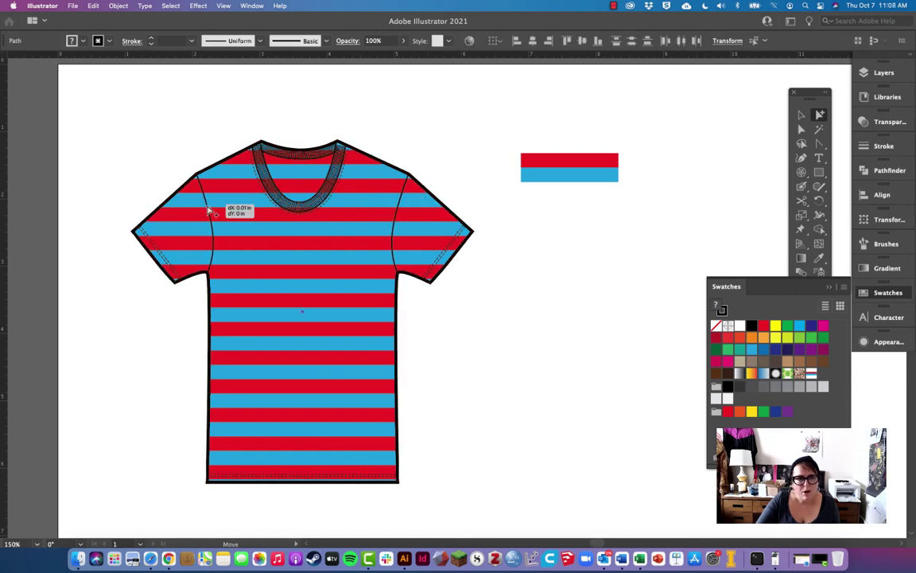
pyautogui.click(110, 6)
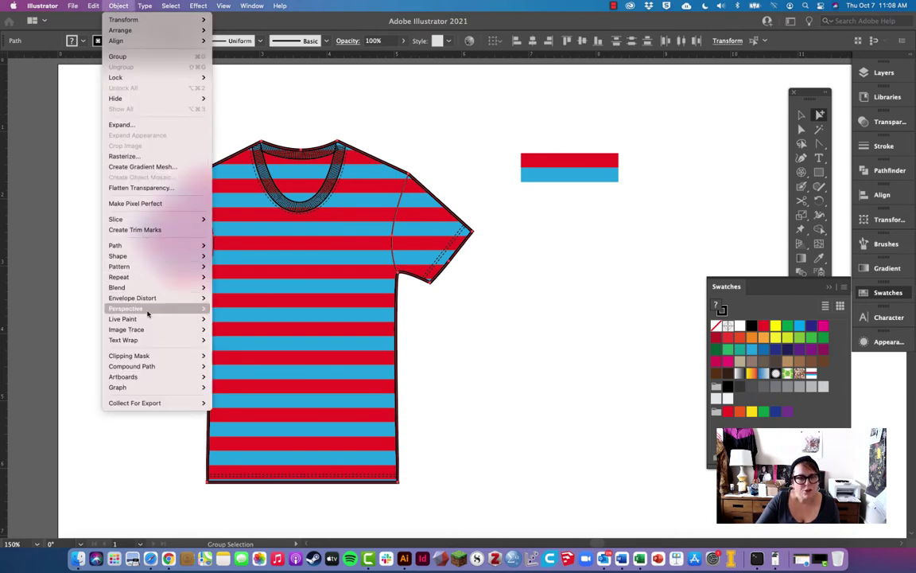
pyautogui.moveTo(144, 319)
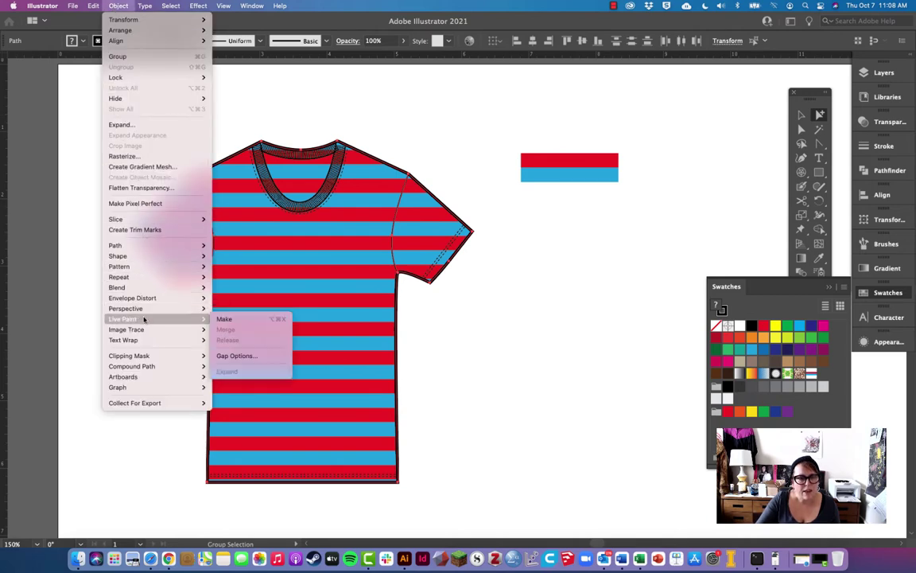
pyautogui.click(230, 320)
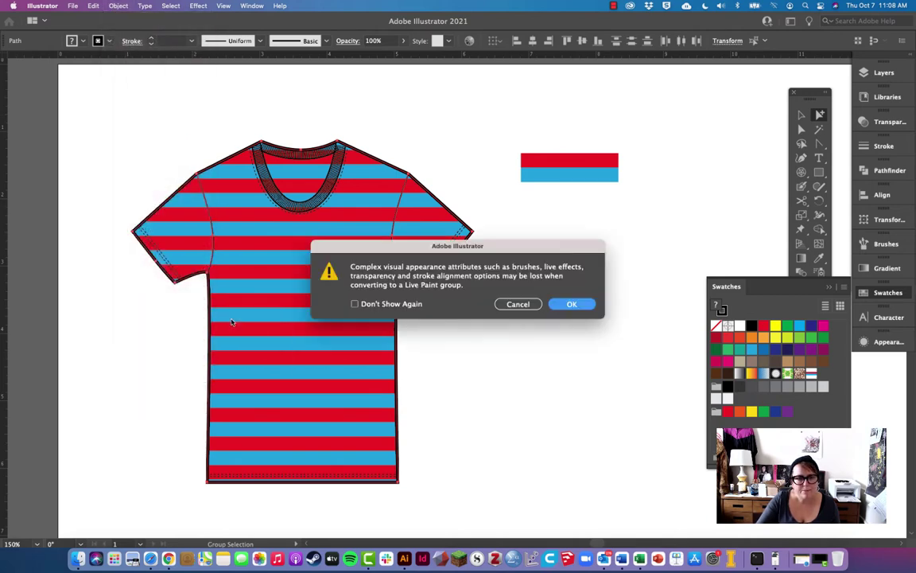
pyautogui.click(572, 305)
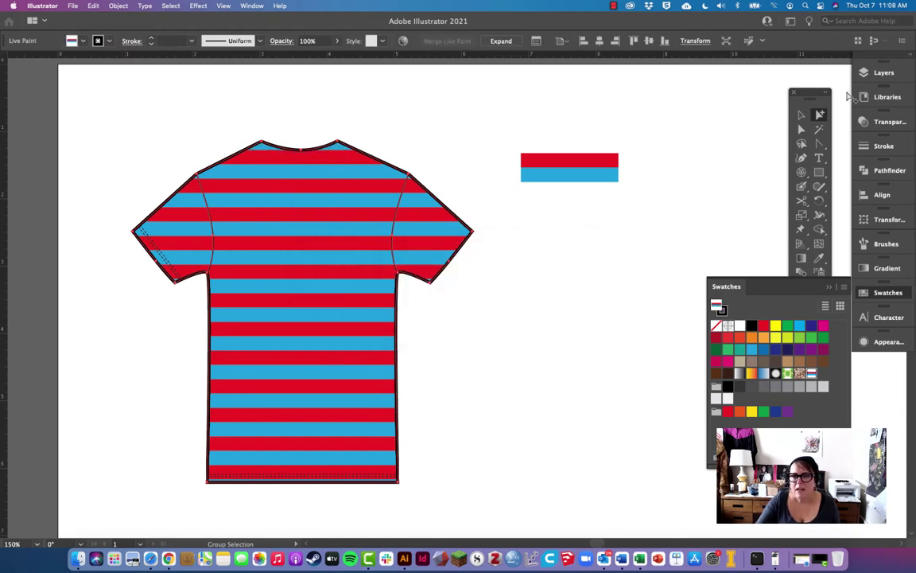
# - Move the floating tool palette closer to the artwork and activate the Live Paint Bucket
pyautogui.moveTo(804, 94); pyautogui.dragTo(659, 88)
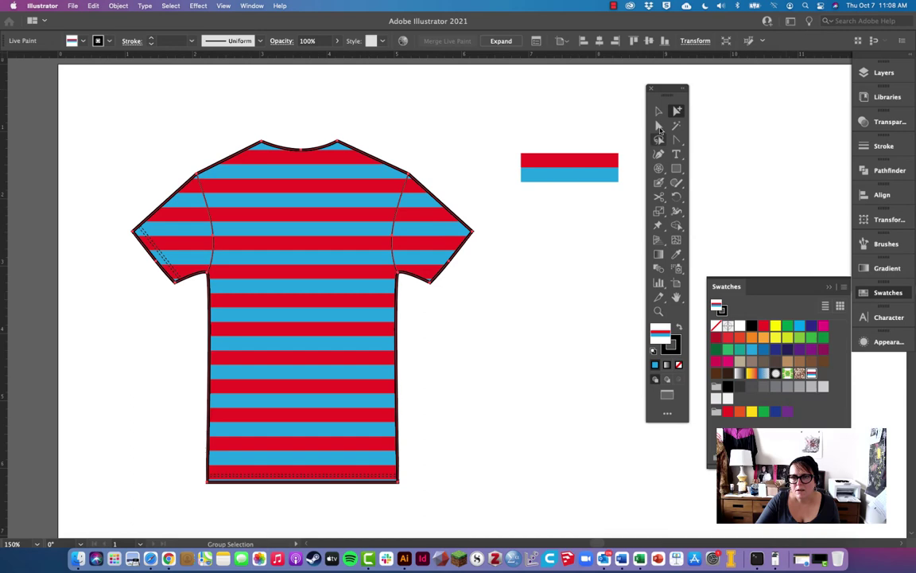
pyautogui.click(678, 228)
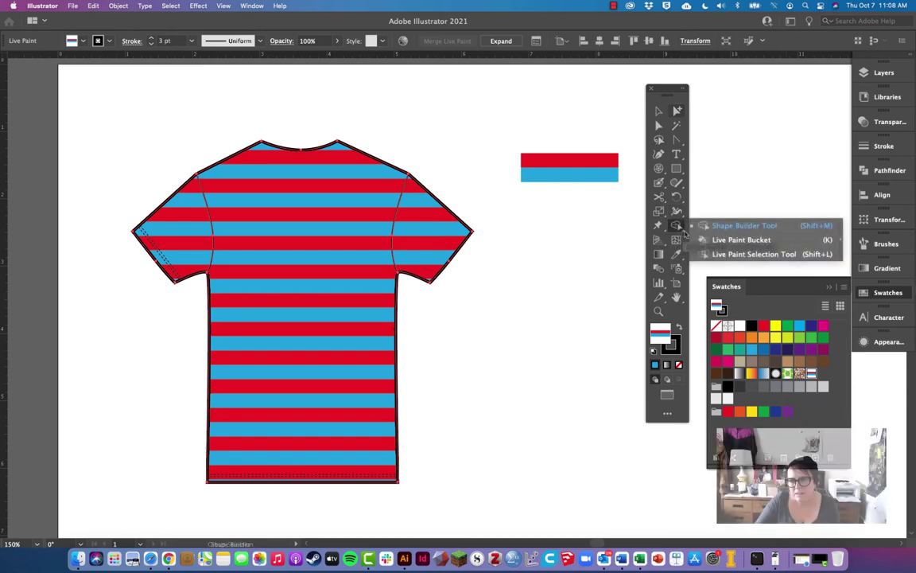
pyautogui.click(732, 240)
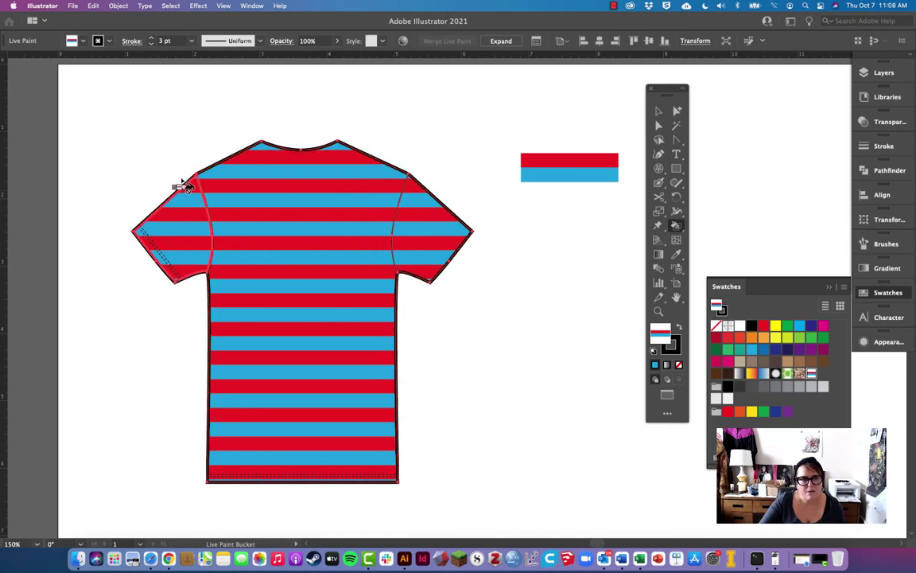
# - Expand the Live Paint group into separate body and sleeve shapes and clear the selection
pyautogui.click(117, 6)
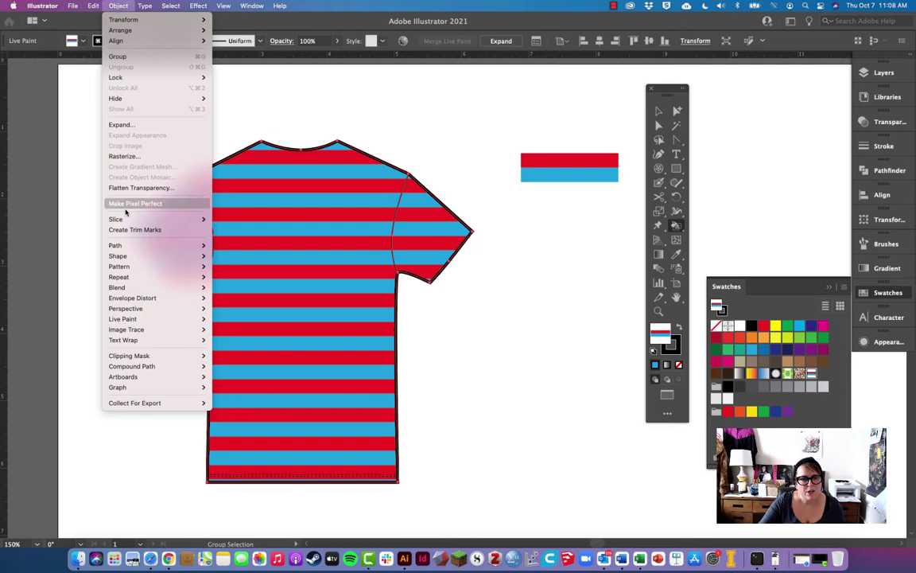
pyautogui.moveTo(139, 319)
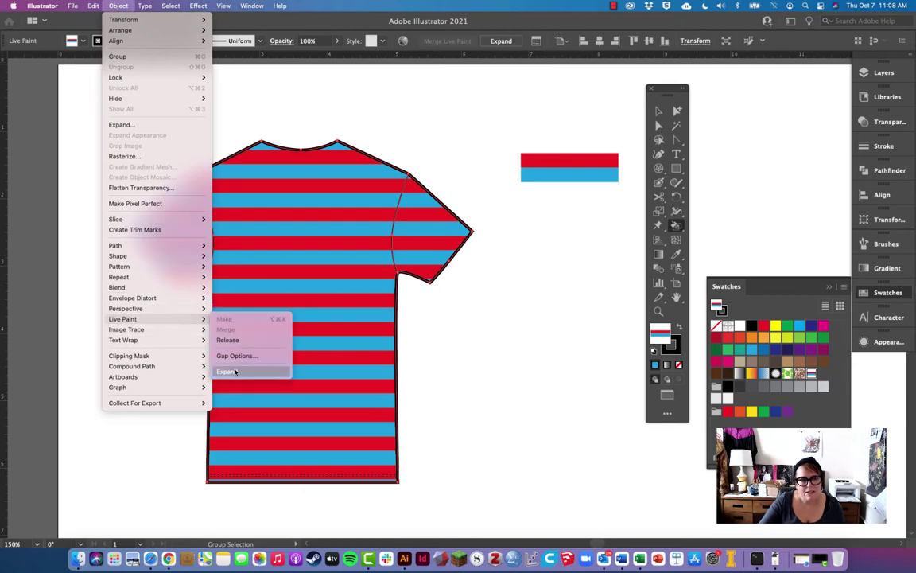
pyautogui.click(235, 372)
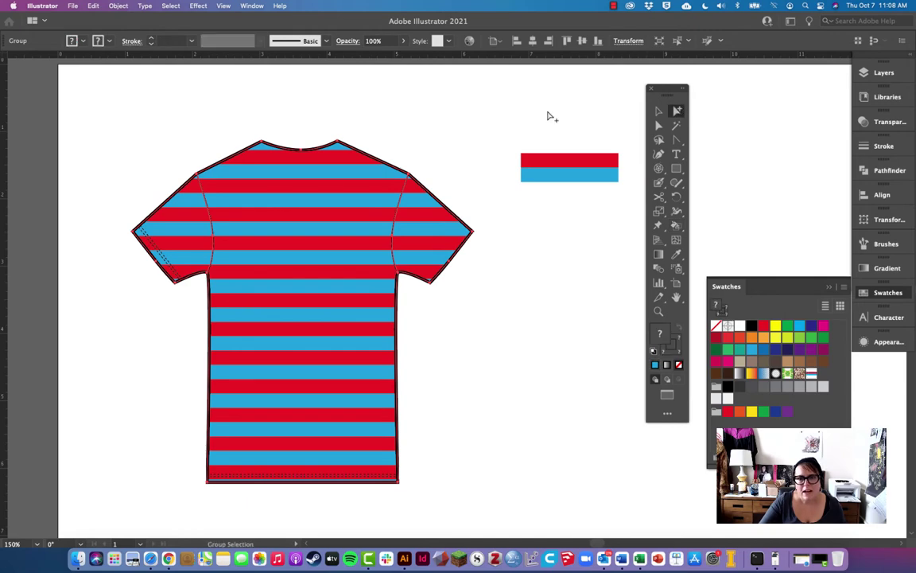
pyautogui.click(498, 105)
# - Try moving both striped sleeves and the body away from the shirt outline, and undo all three moves
pyautogui.moveTo(427, 241); pyautogui.dragTo(446, 218)
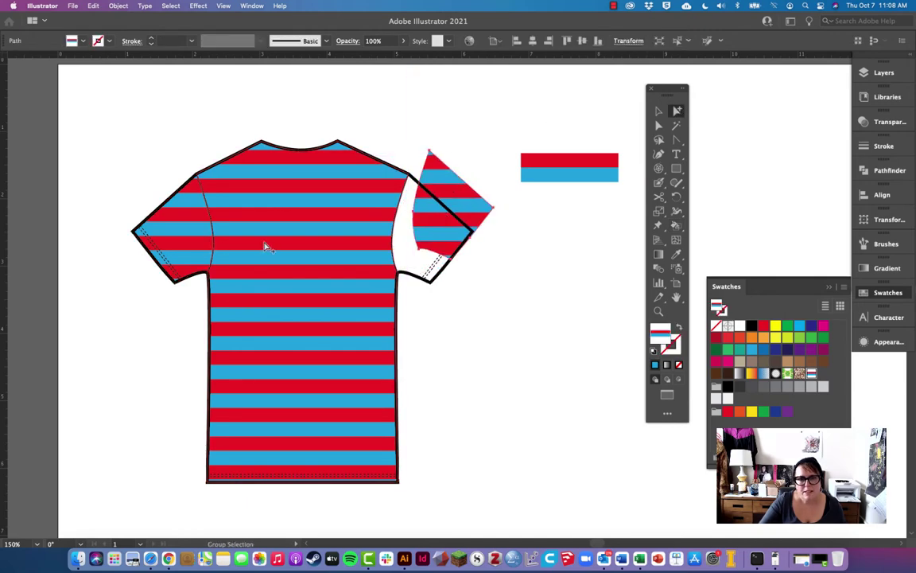
pyautogui.moveTo(178, 230); pyautogui.dragTo(156, 205)
pyautogui.moveTo(282, 220); pyautogui.dragTo(338, 280)
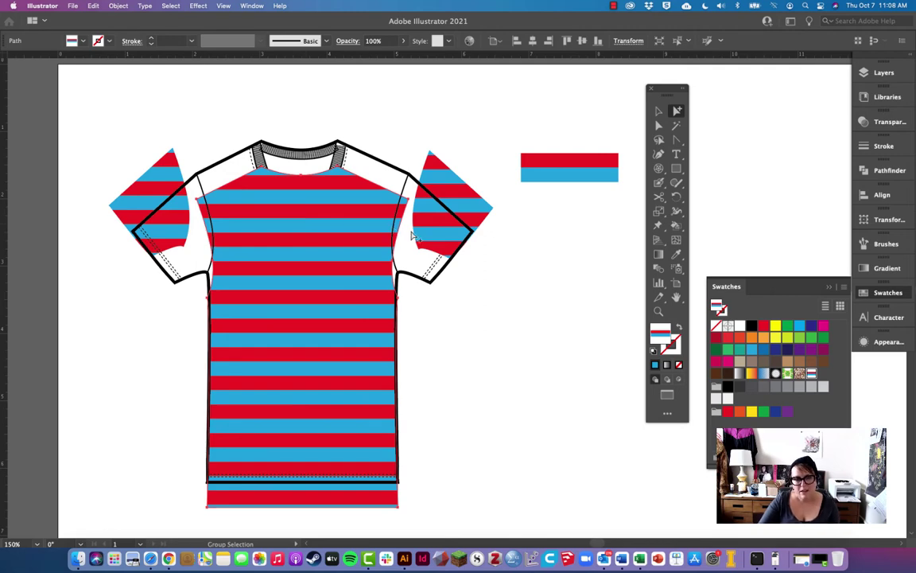
pyautogui.press('super+z')
pyautogui.press('super+z')
pyautogui.press('super+z')
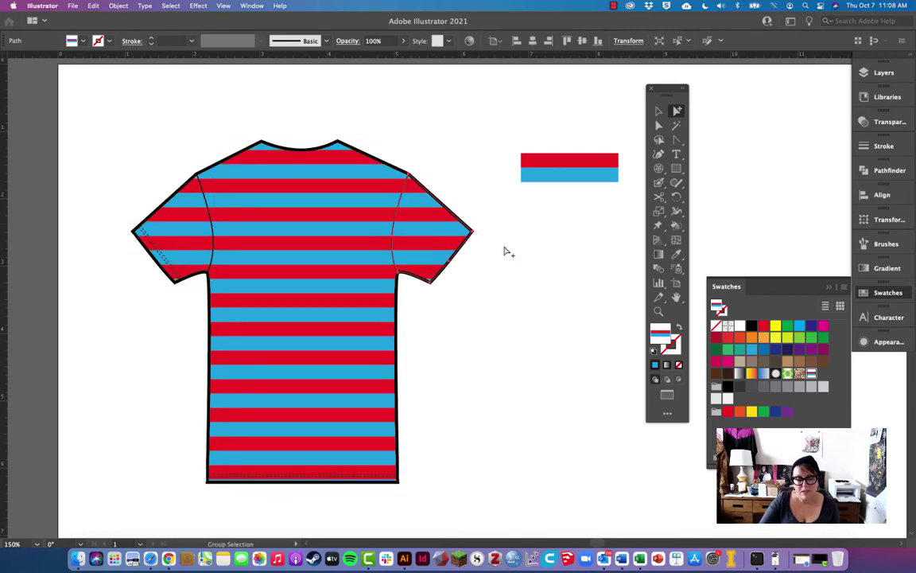
pyautogui.click(507, 252)
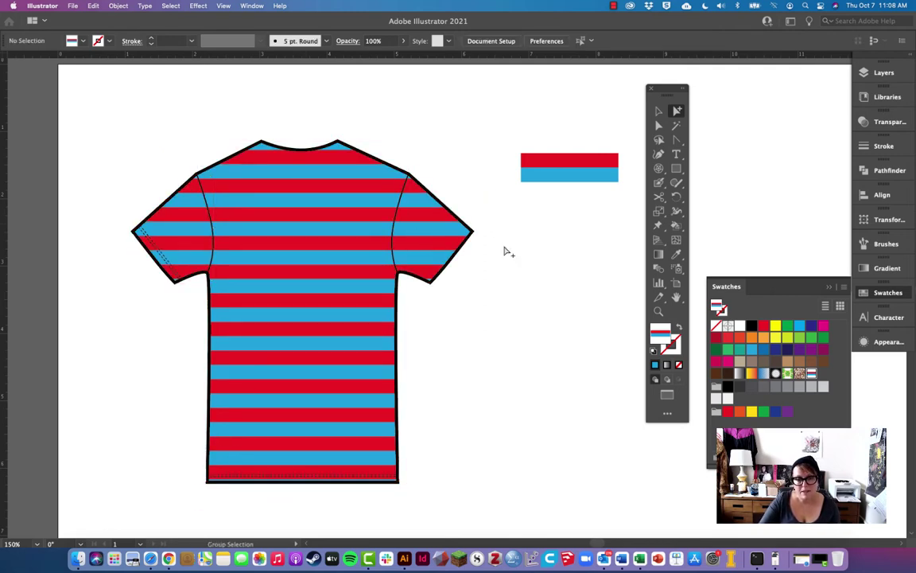
# - Rotate only the stripe pattern inside the right sleeve so its stripes run parallel to the cuff, keeping the sleeve shape in place
pyautogui.click(437, 235)
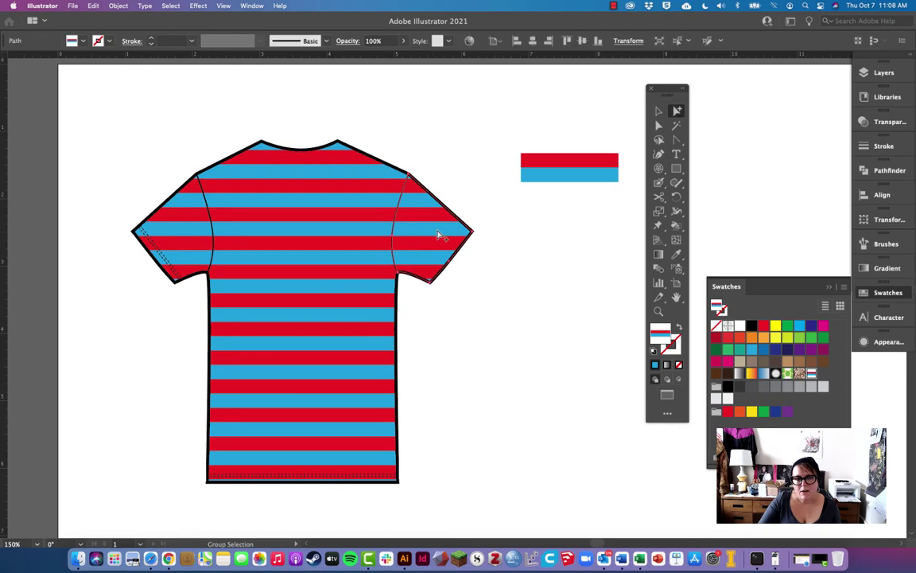
pyautogui.click(677, 200)
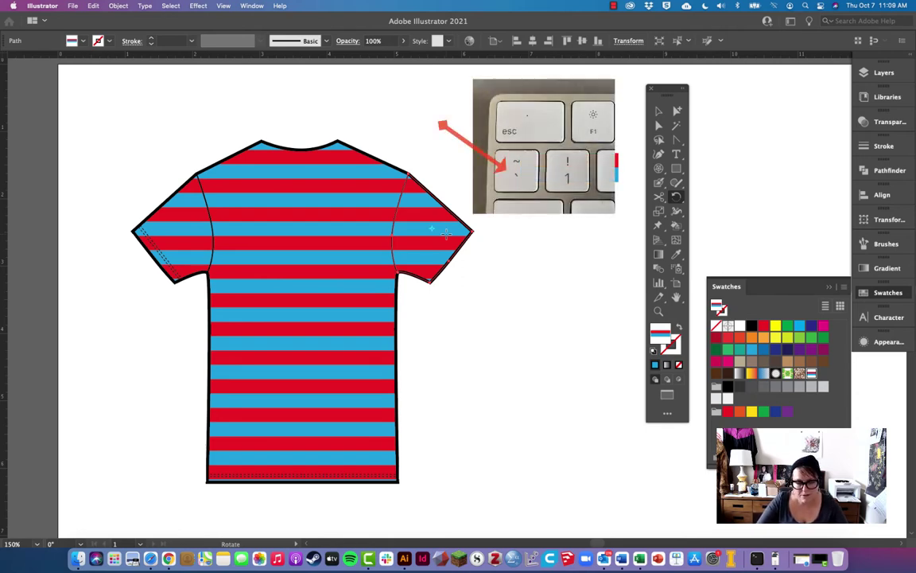
pyautogui.moveTo(444, 239)
pyautogui.mouseDown()
pyautogui.moveTo(451, 230)
pyautogui.moveTo(442, 230)
pyautogui.mouseUp()
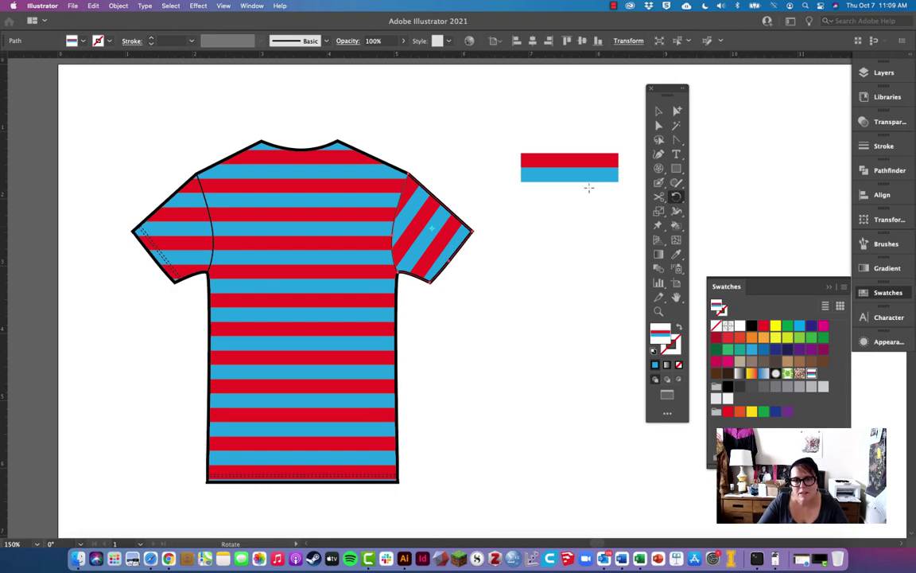
pyautogui.click(677, 111)
pyautogui.click(478, 139)
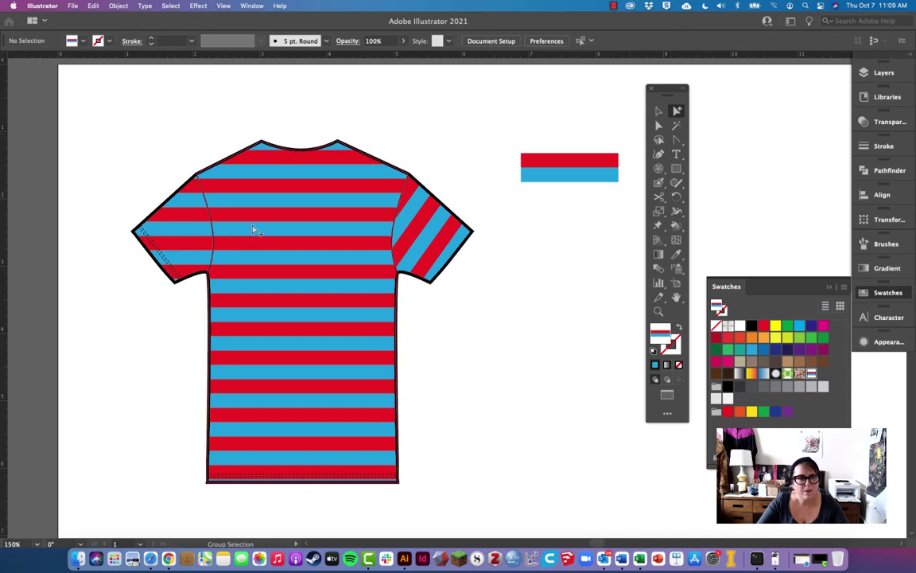
# - Rotate only the stripe pattern inside the left sleeve to mirror the right one, parallel to its cuff, and clear the selection
pyautogui.click(172, 231)
pyautogui.press('r')
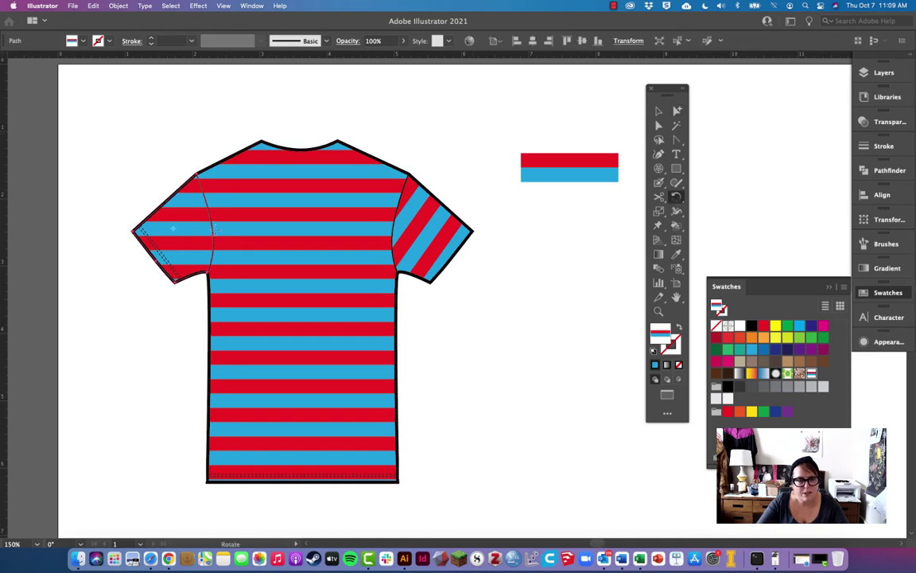
pyautogui.moveTo(186, 215)
pyautogui.mouseDown()
pyautogui.moveTo(199, 208)
pyautogui.moveTo(192, 232)
pyautogui.moveTo(192, 205)
pyautogui.mouseUp()
pyautogui.click(659, 112)
pyautogui.click(546, 112)
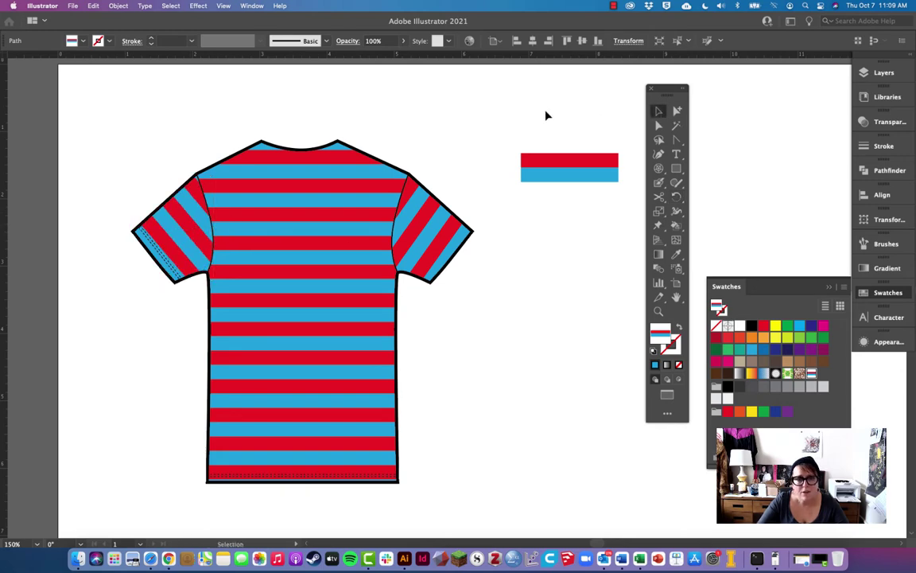
# - Slide the stripe pattern inside both sleeves toward the body, about 0.23 in across and 0.13 in up on the right one, putting red at the cuffs
pyautogui.click(677, 110)
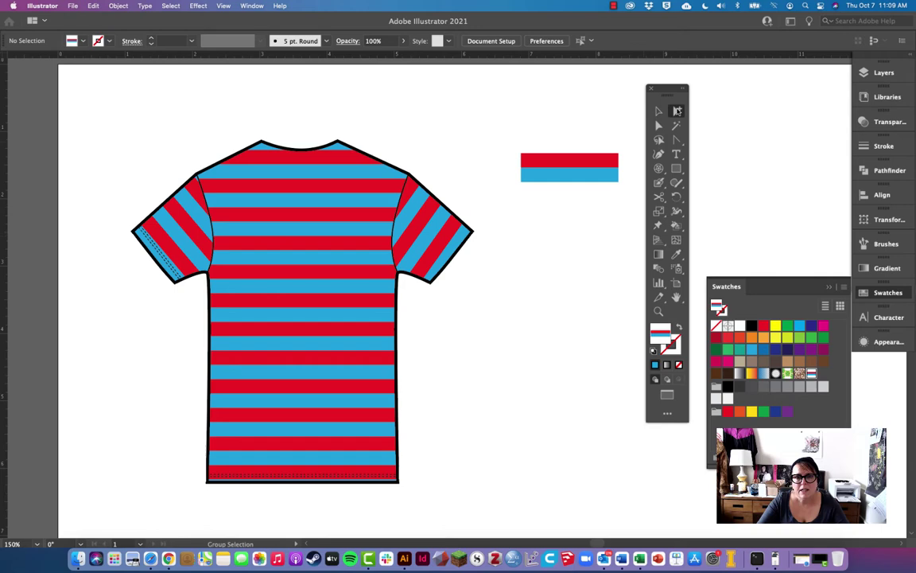
pyautogui.click(428, 233)
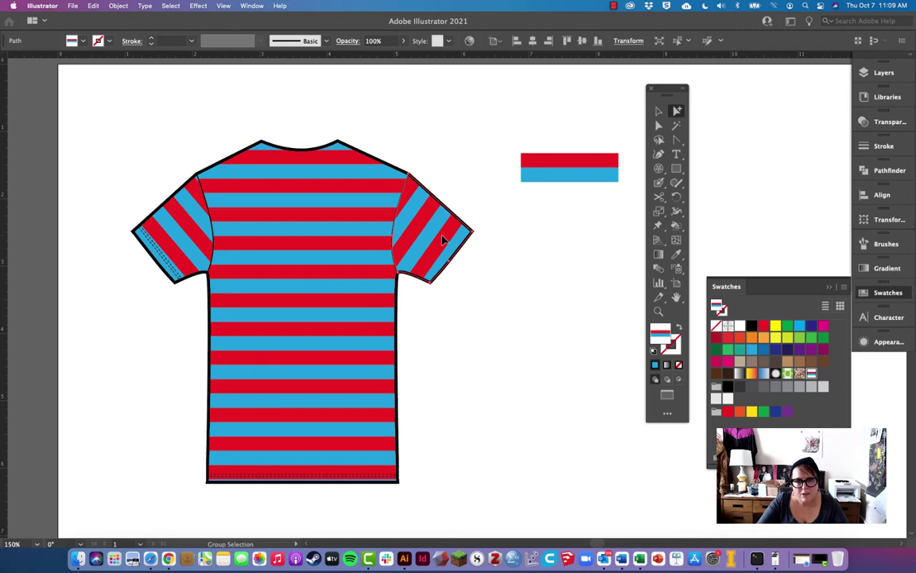
pyautogui.moveTo(443, 240); pyautogui.dragTo(428, 232)
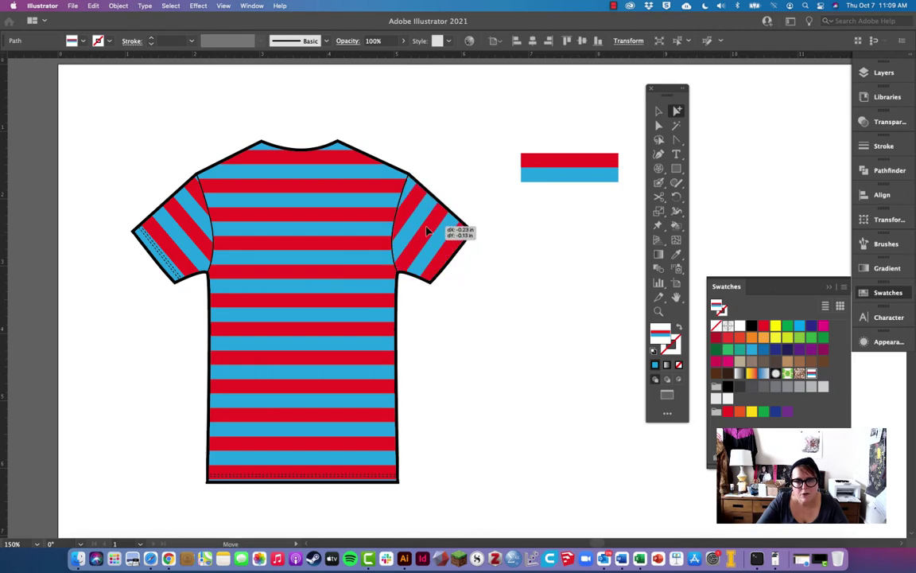
pyautogui.moveTo(426, 230); pyautogui.dragTo(426, 231)
pyautogui.click(178, 235)
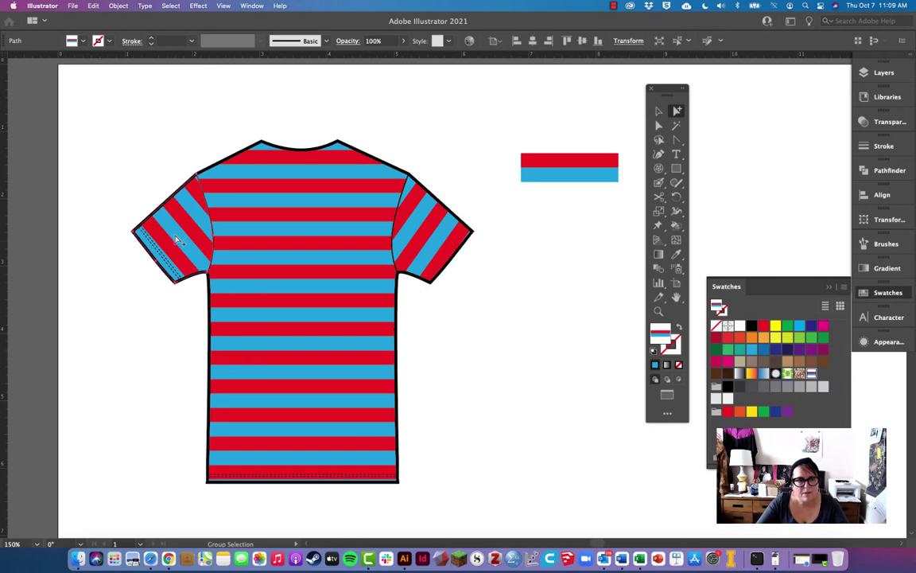
pyautogui.moveTo(177, 238); pyautogui.dragTo(194, 230)
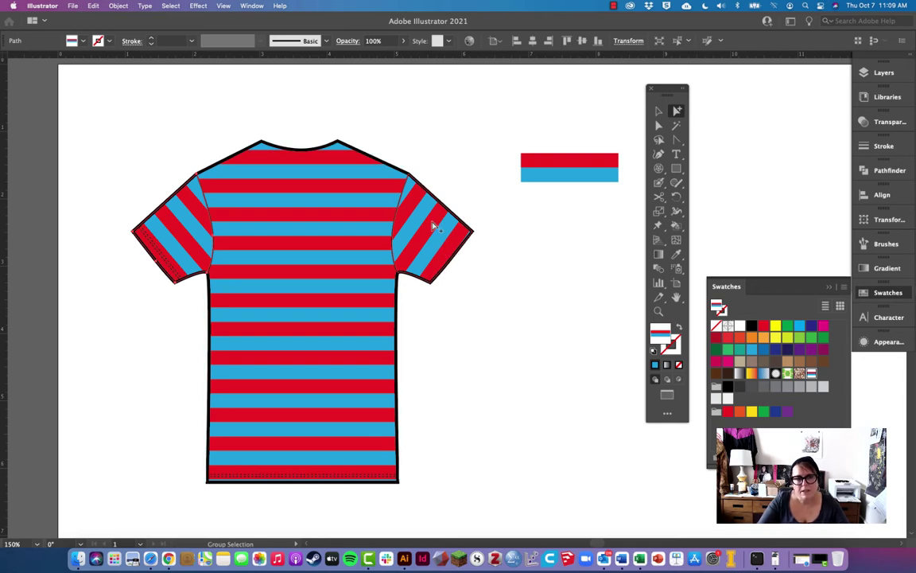
pyautogui.click(509, 319)
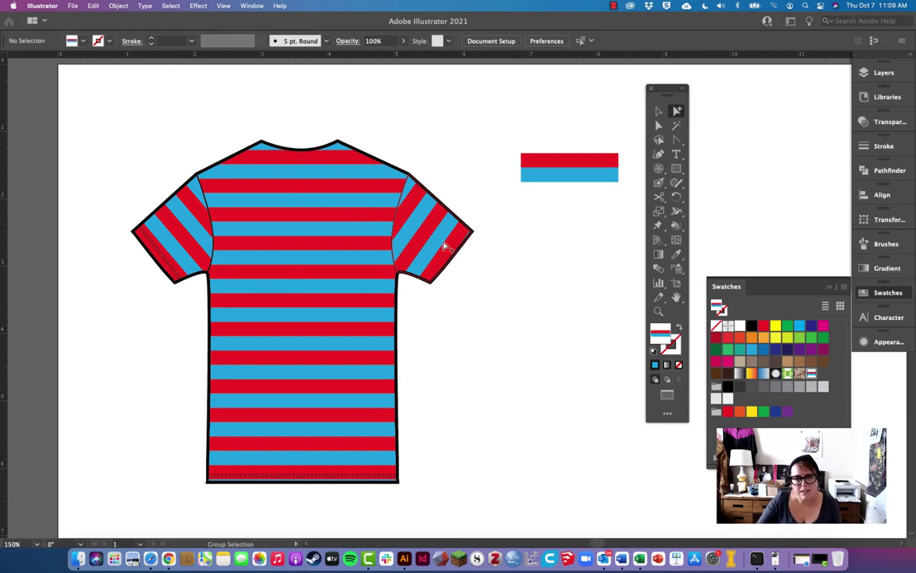
# - Send the striped body and right sleeve behind the neckline and stitching details, and clear the selection
pyautogui.click(314, 262)
pyautogui.keyDown('shift'); pyautogui.click(413, 247); pyautogui.keyUp('shift')
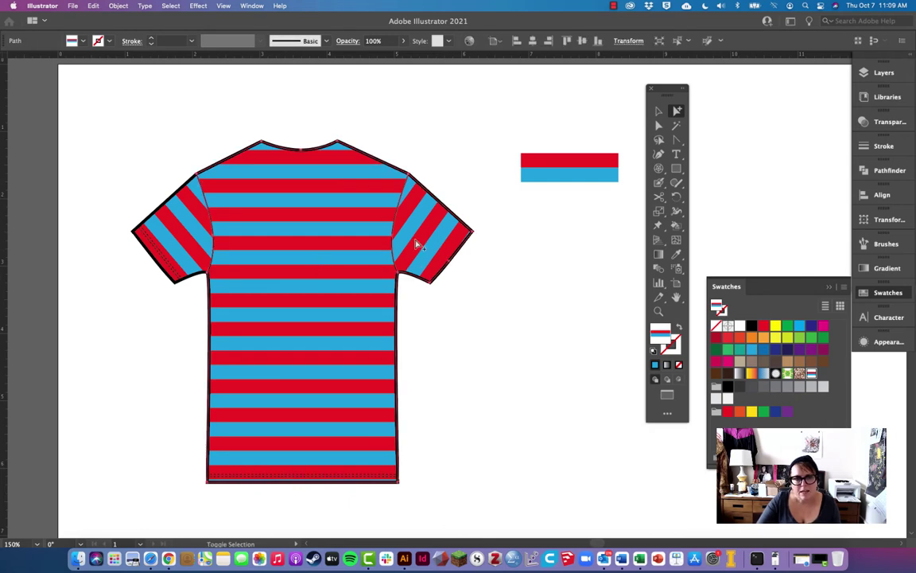
pyautogui.keyDown('shift'); pyautogui.click(424, 246); pyautogui.keyUp('shift')
pyautogui.keyDown('shift'); pyautogui.click(424, 246); pyautogui.keyUp('shift')
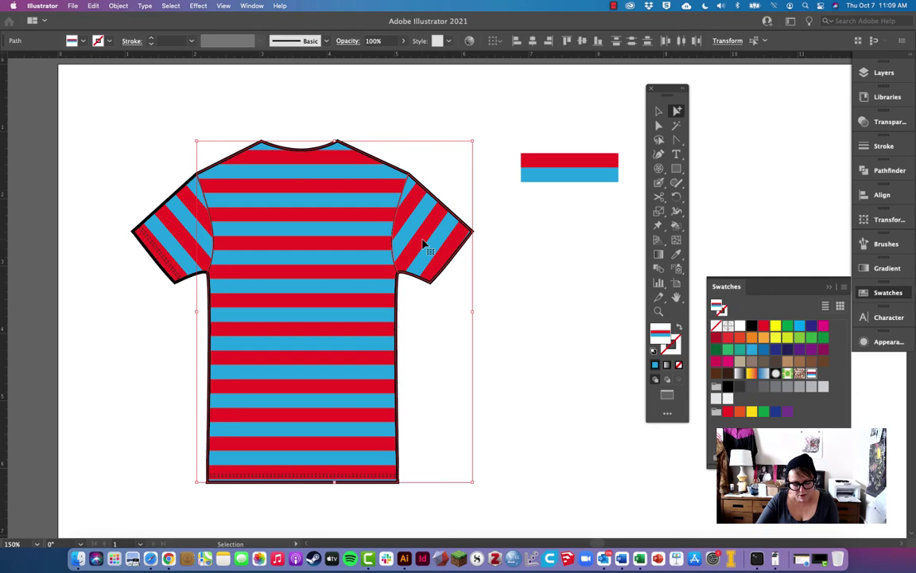
pyautogui.press('Delete')
pyautogui.press('super+z')
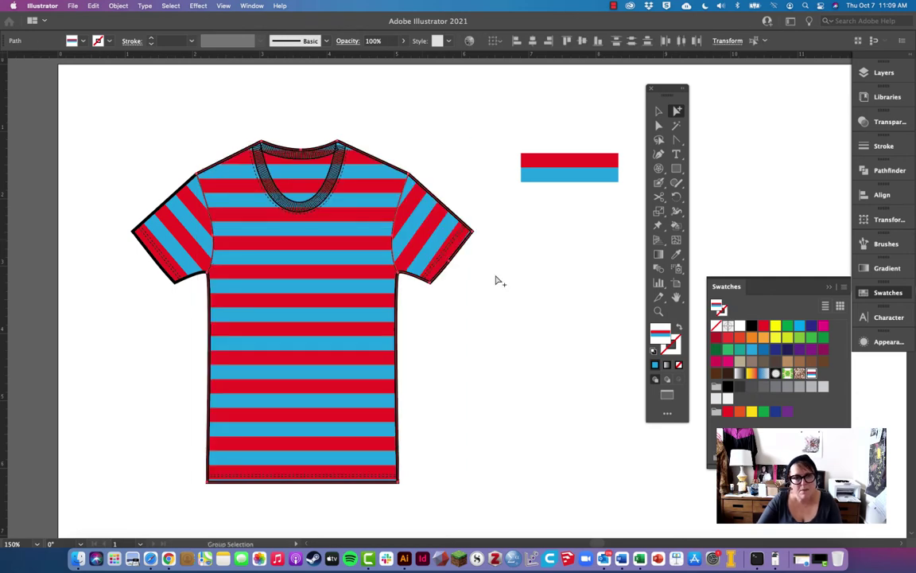
pyautogui.click(501, 282)
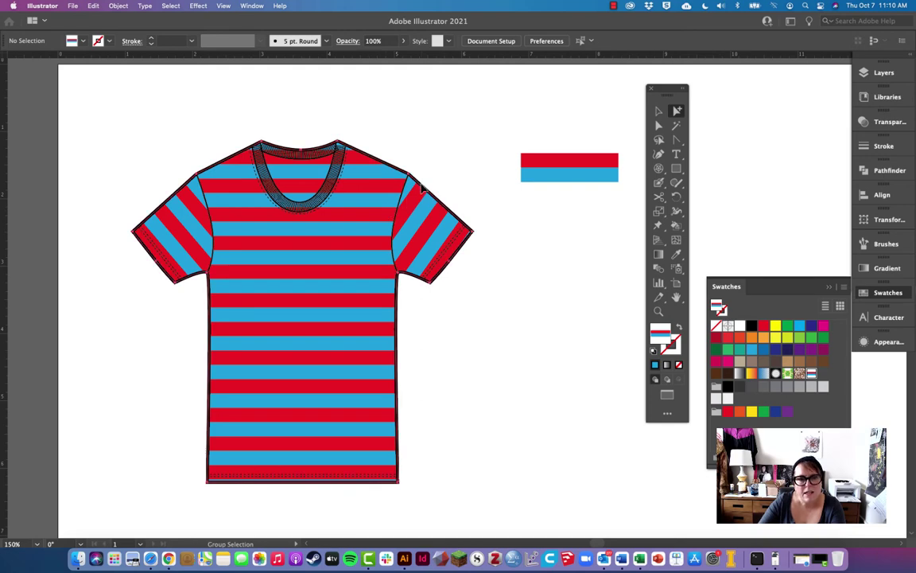
# - Try moving the black 3 pt shirt outline off the striped shapes, and undo the move
pyautogui.moveTo(422, 189); pyautogui.dragTo(404, 170)
pyautogui.press('super+z')
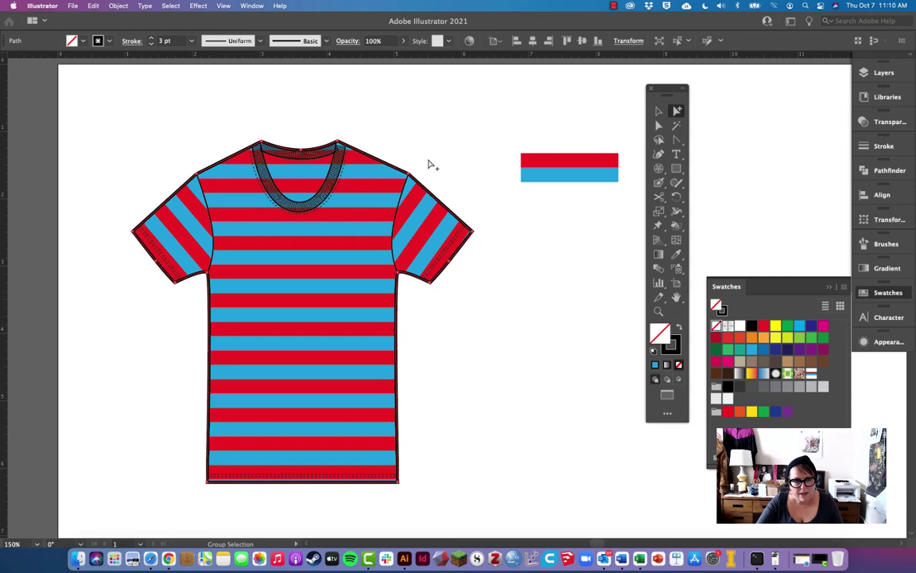
# - Hide the front and back neckline ribbing paths, leaving the plain collar curves
pyautogui.press('z')
pyautogui.moveTo(272, 129); pyautogui.dragTo(364, 165)
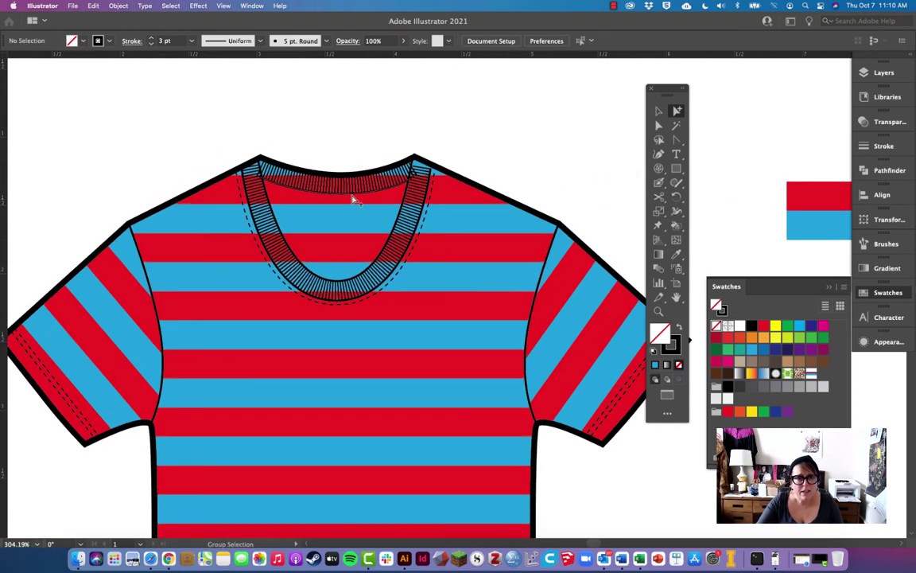
pyautogui.click(345, 296)
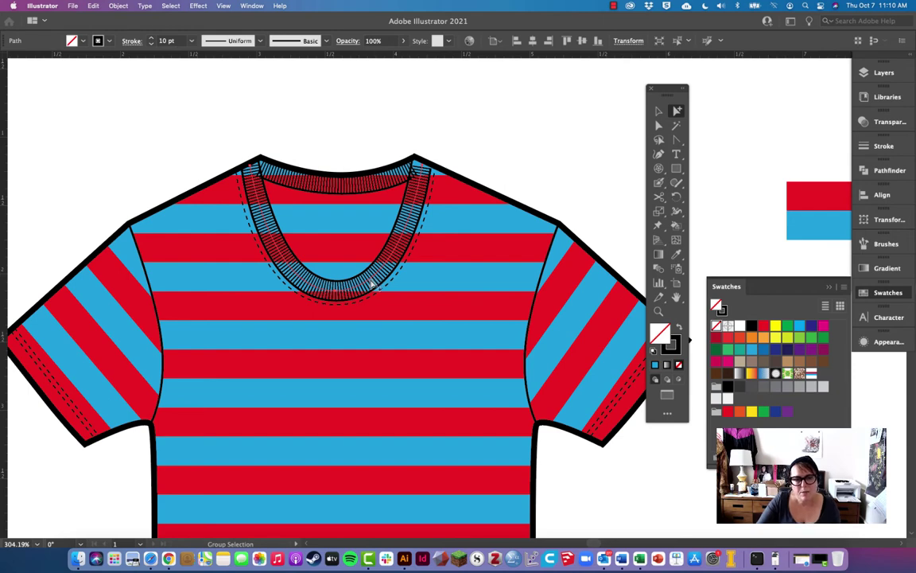
pyautogui.keyDown('shift'); pyautogui.click(331, 188); pyautogui.keyUp('shift')
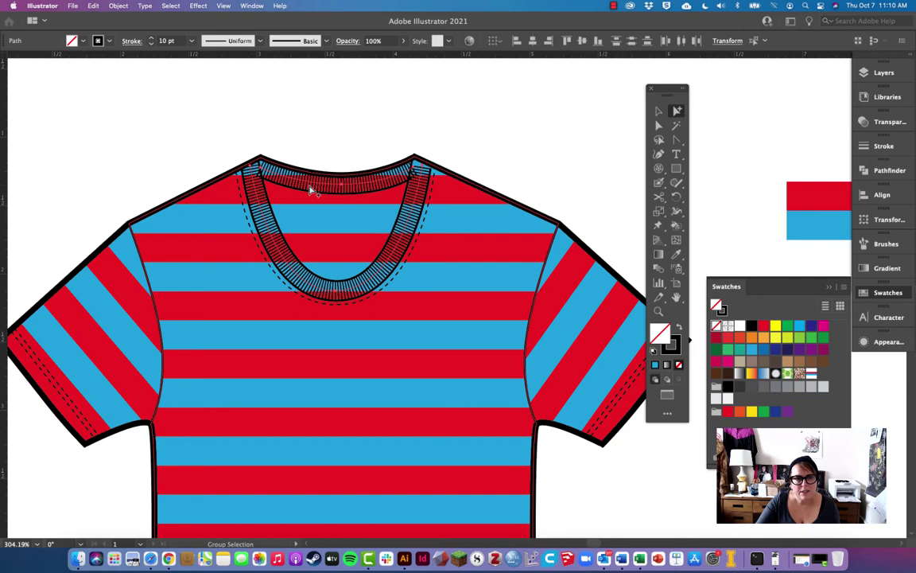
pyautogui.click(117, 5)
pyautogui.moveTo(132, 97)
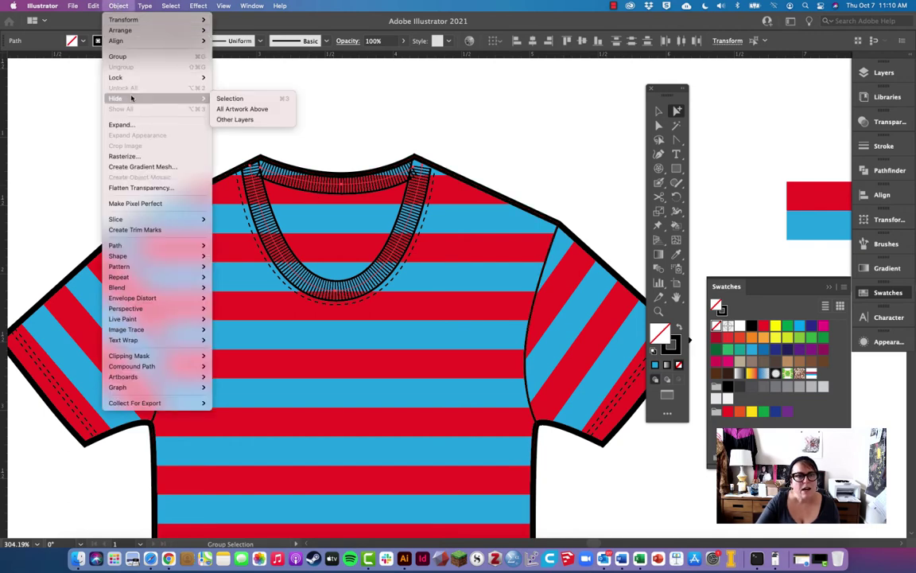
pyautogui.click(280, 99)
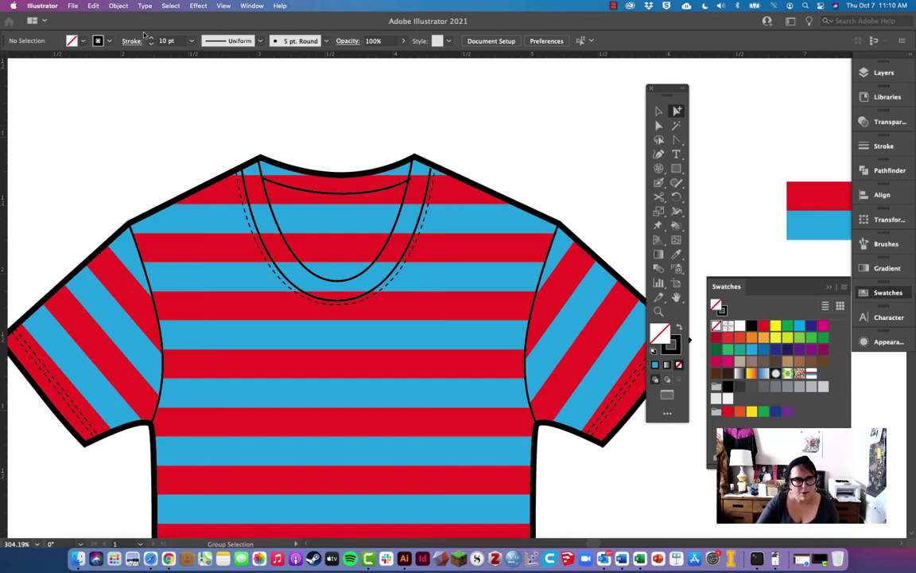
# - Show all hidden artwork to bring back the neckline ribbing, and hide the ribbing paths again
pyautogui.click(124, 7)
pyautogui.click(140, 105)
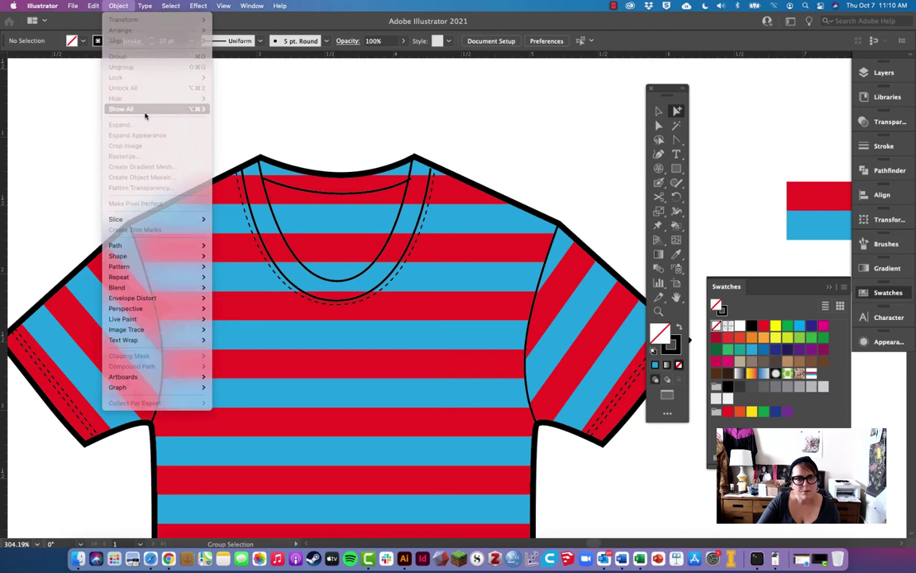
pyautogui.click(118, 7)
pyautogui.moveTo(146, 98)
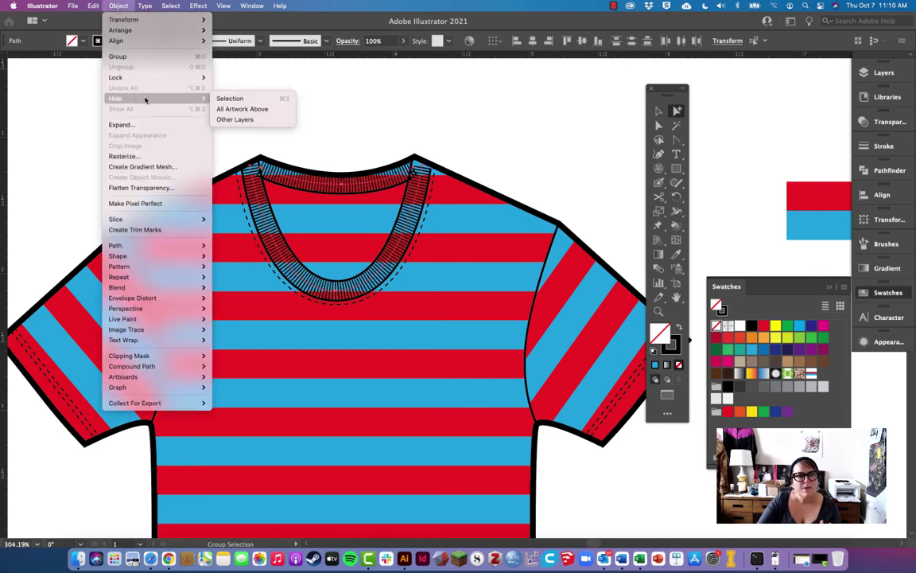
pyautogui.click(236, 101)
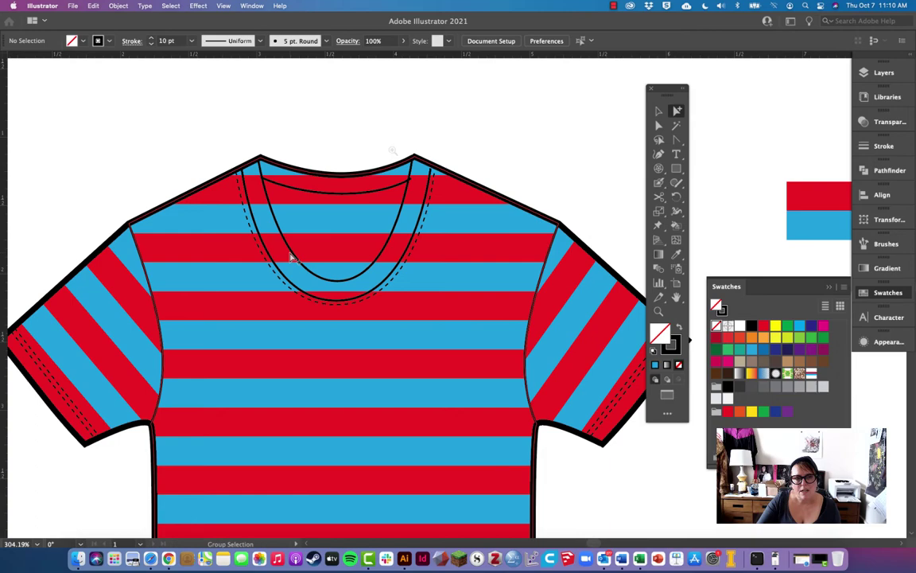
# - Extend the right endpoint of the outer front neckline curve until it touches the shoulder outline
pyautogui.moveTo(393, 150); pyautogui.dragTo(439, 163)
pyautogui.moveTo(440, 163); pyautogui.dragTo(484, 191)
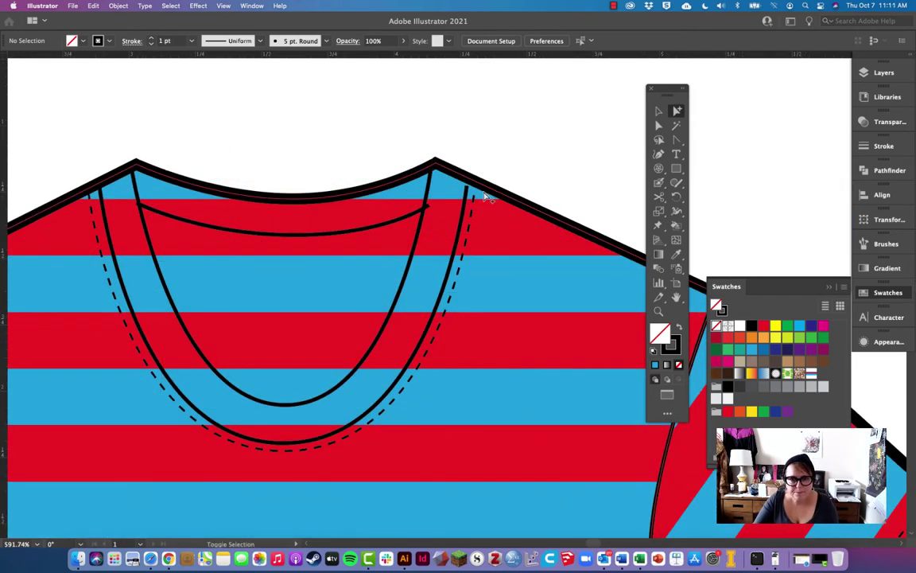
pyautogui.press('a')
pyautogui.click(468, 186)
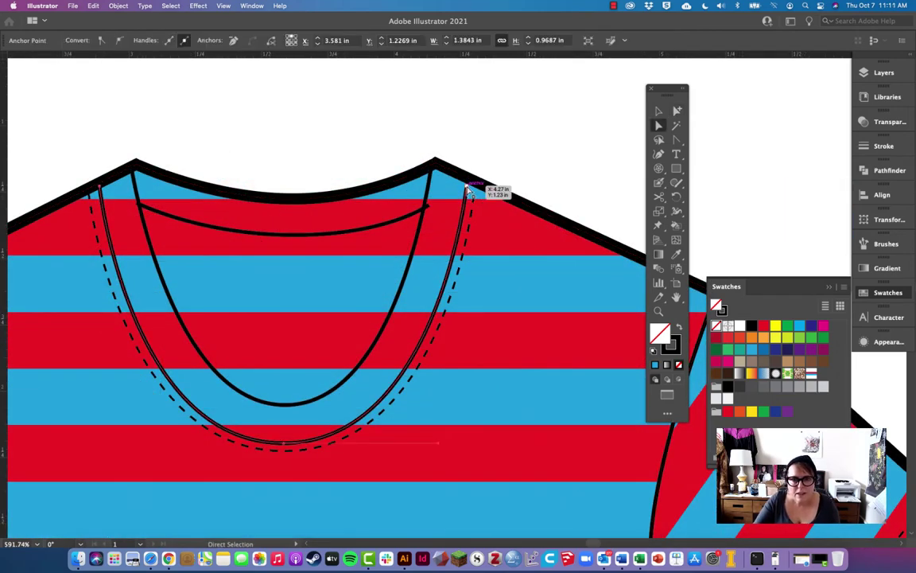
pyautogui.moveTo(468, 188); pyautogui.dragTo(471, 184)
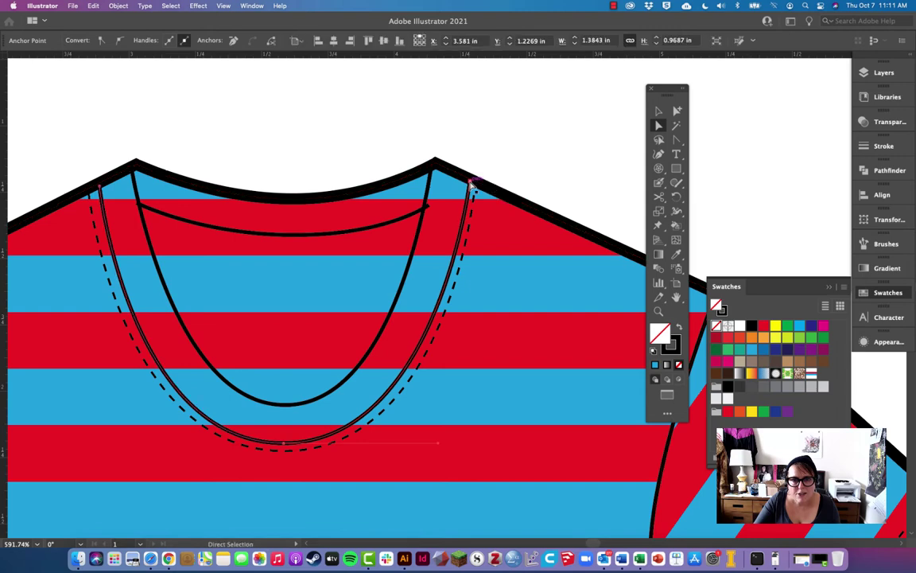
pyautogui.click(478, 177)
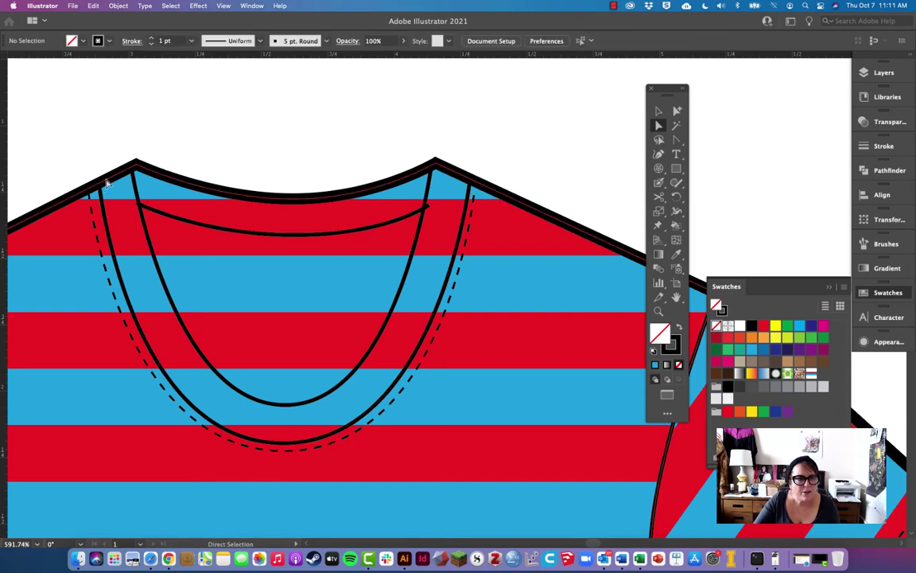
# - Make one Live Paint group from the outer and inner front neckline curves, the back neckline curve and the black shirt outline
pyautogui.keyDown('alt'); pyautogui.keyDown('super'); pyautogui.click(306, 302); pyautogui.keyUp('super'); pyautogui.keyUp('alt')
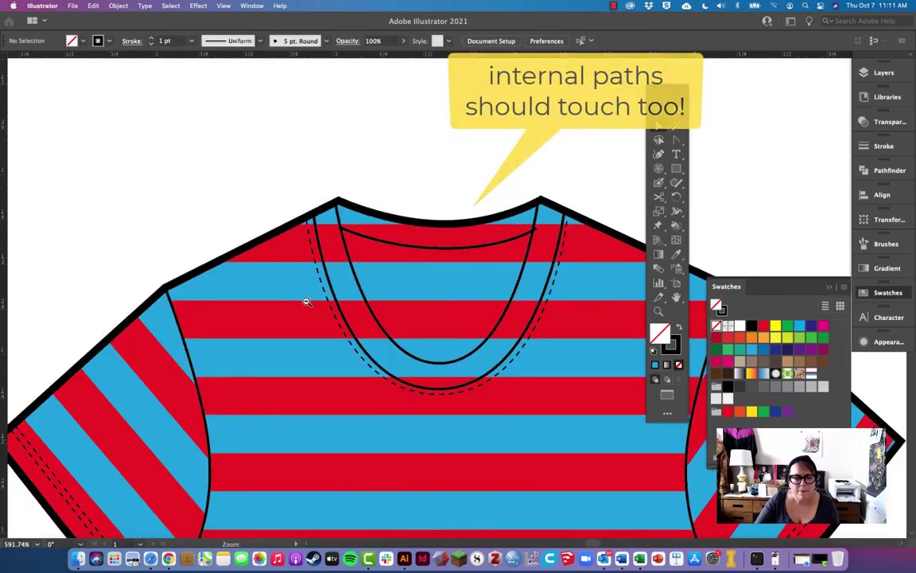
pyautogui.keyDown('alt'); pyautogui.keyDown('super'); pyautogui.click(306, 302); pyautogui.keyUp('super'); pyautogui.keyUp('alt')
pyautogui.moveTo(475, 303); pyautogui.dragTo(367, 252)
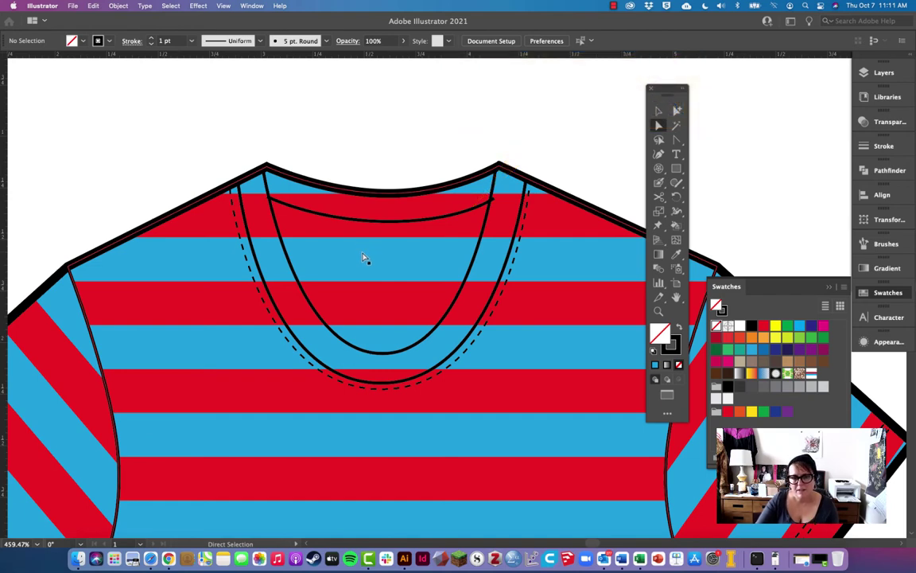
pyautogui.click(677, 112)
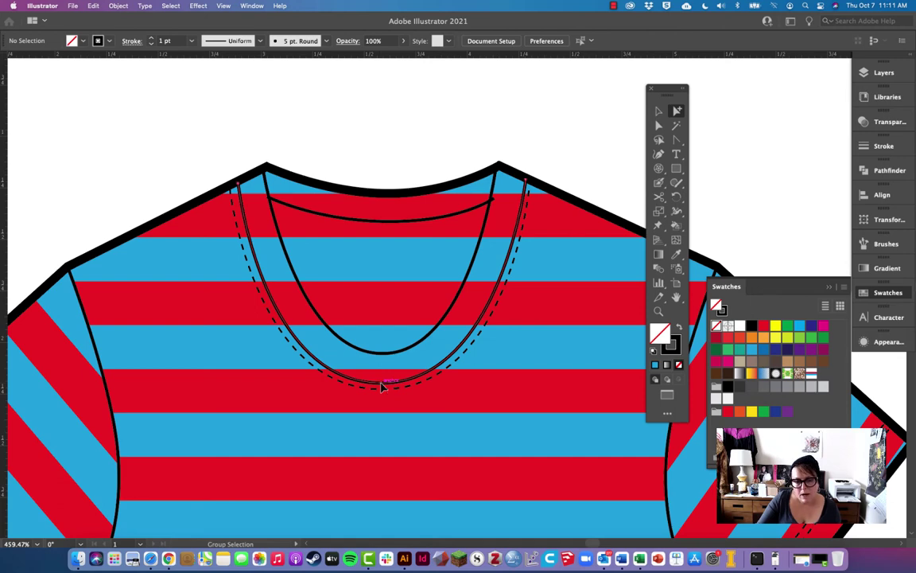
pyautogui.click(382, 386)
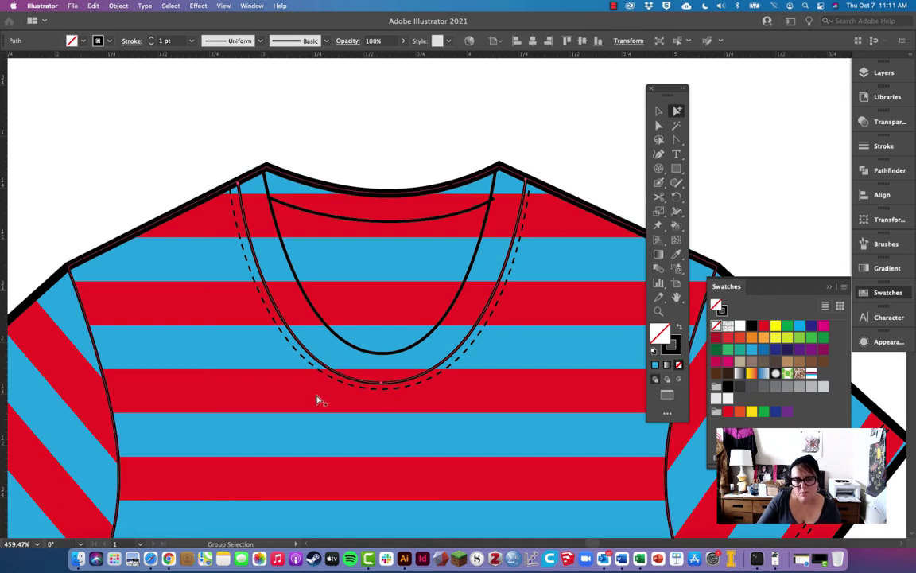
pyautogui.keyDown('shift'); pyautogui.click(368, 355); pyautogui.keyUp('shift')
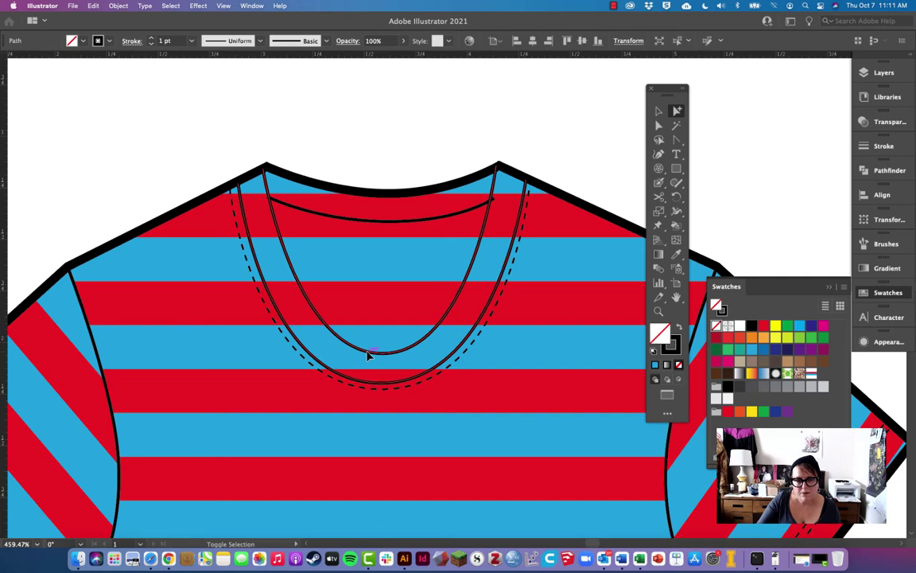
pyautogui.keyDown('shift'); pyautogui.click(370, 356); pyautogui.keyUp('shift')
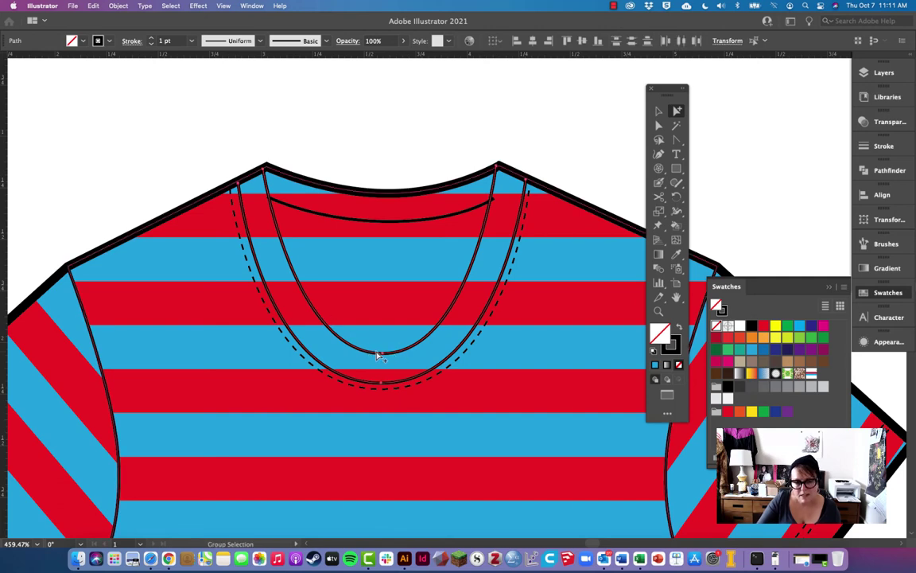
pyautogui.keyDown('shift'); pyautogui.click(366, 221); pyautogui.keyUp('shift')
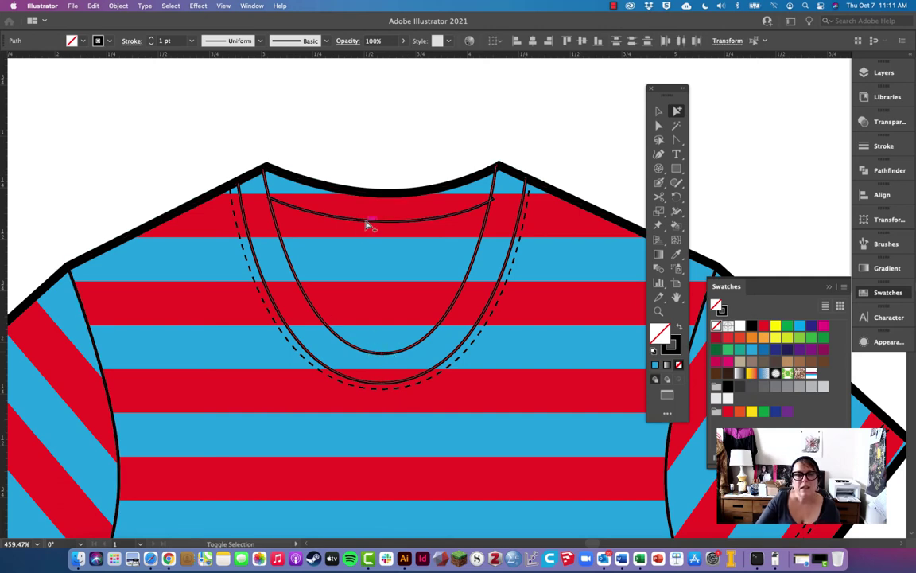
pyautogui.click(334, 219)
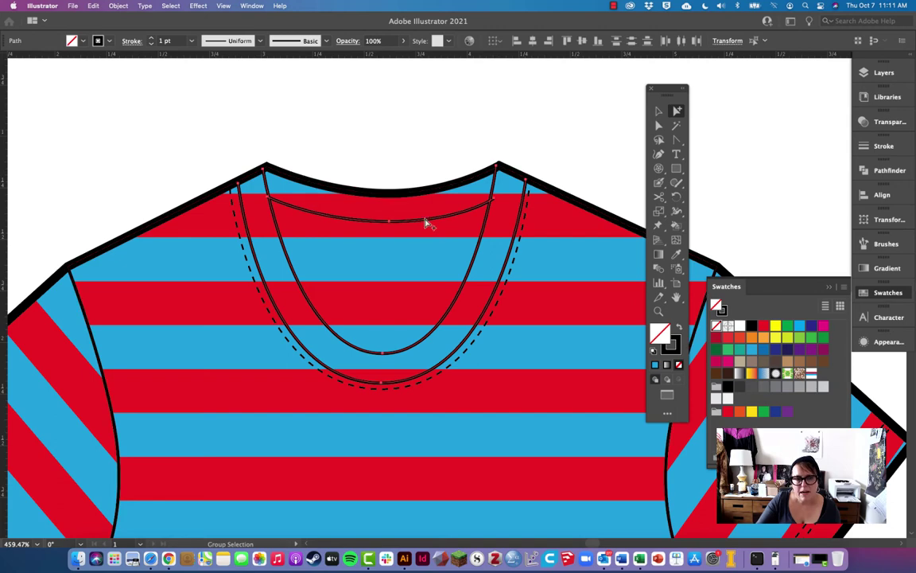
pyautogui.keyDown('shift'); pyautogui.click(384, 193); pyautogui.keyUp('shift')
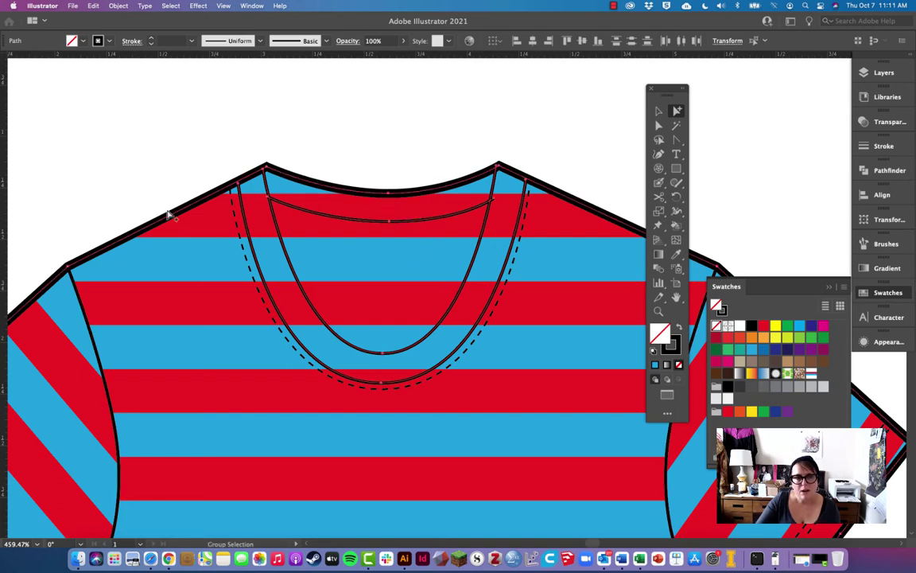
pyautogui.click(117, 5)
pyautogui.moveTo(140, 319)
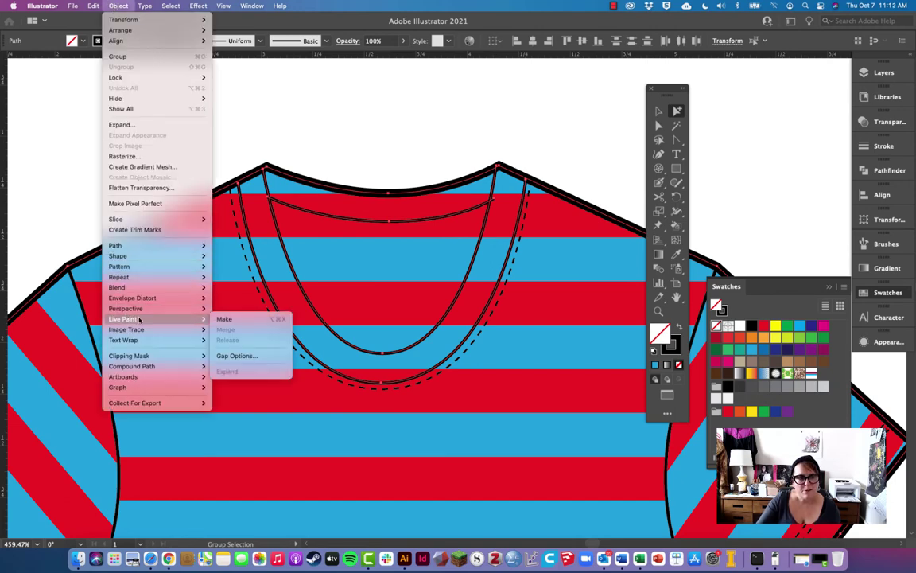
pyautogui.click(223, 319)
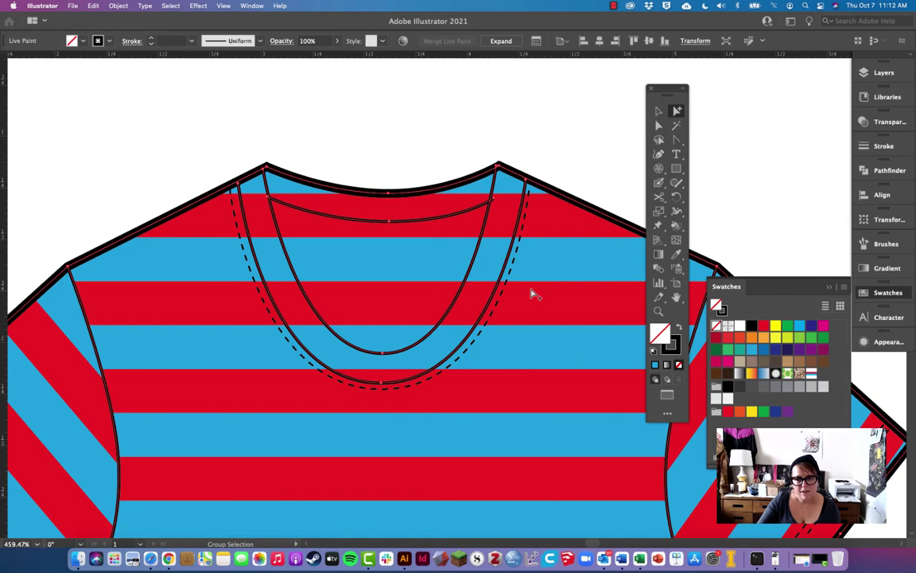
# - Fill the front and back collar bands with solid green using the Live Paint Bucket
pyautogui.click(677, 226)
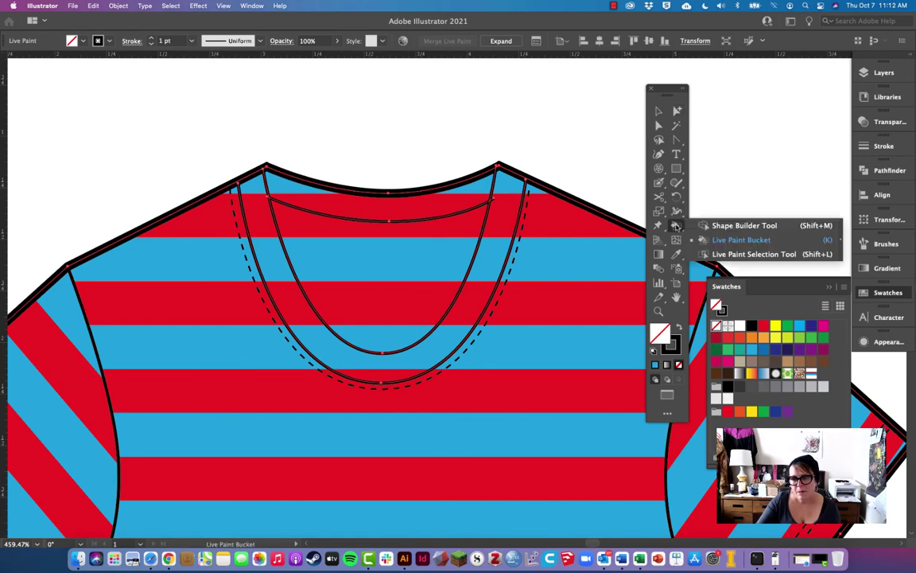
pyautogui.click(730, 239)
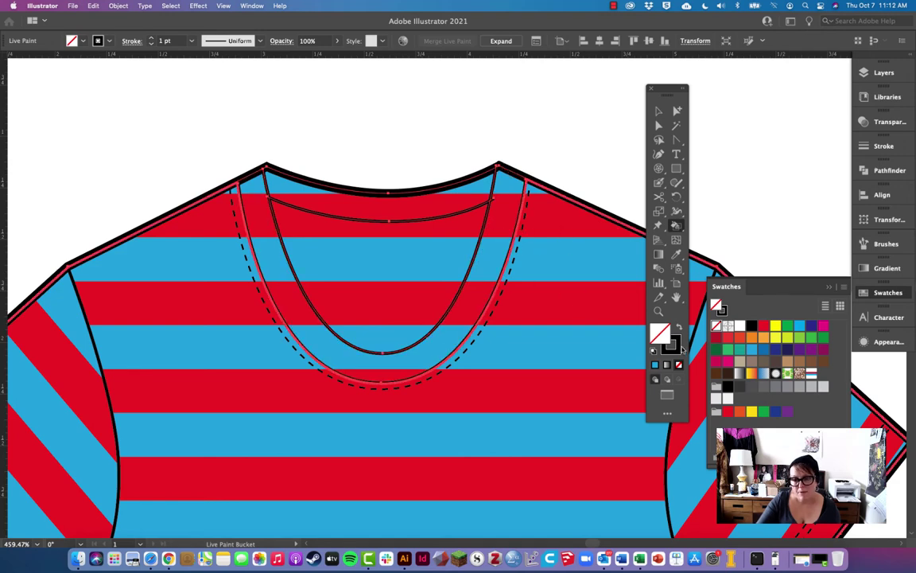
pyautogui.click(787, 327)
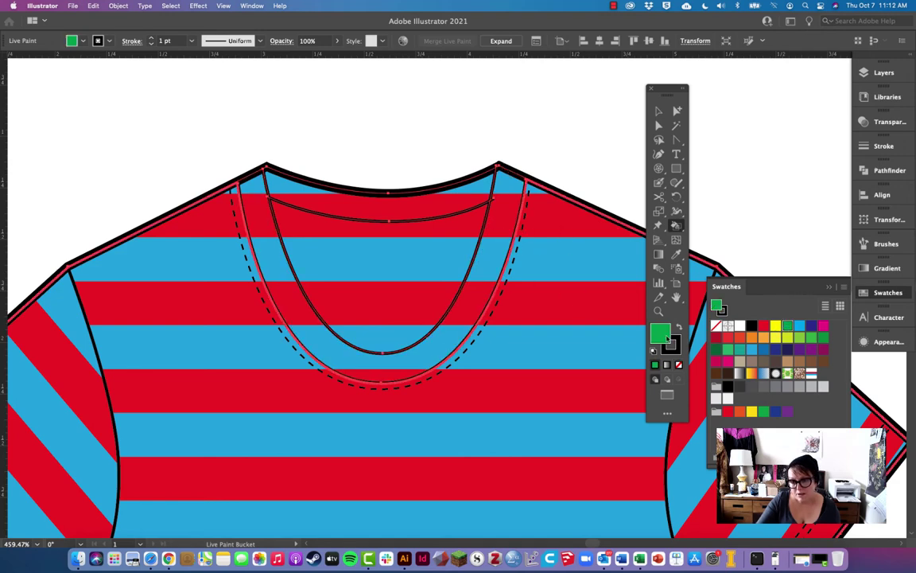
pyautogui.click(482, 280)
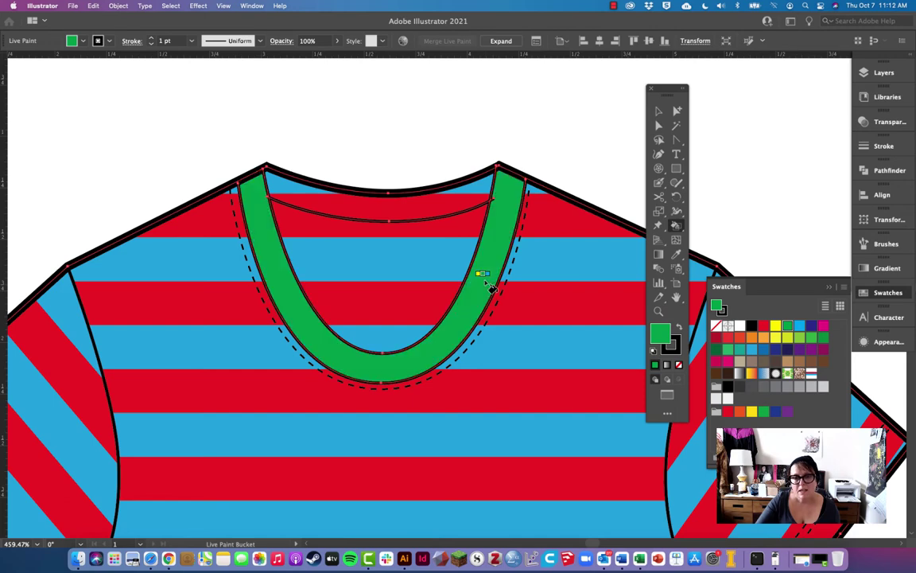
pyautogui.click(426, 205)
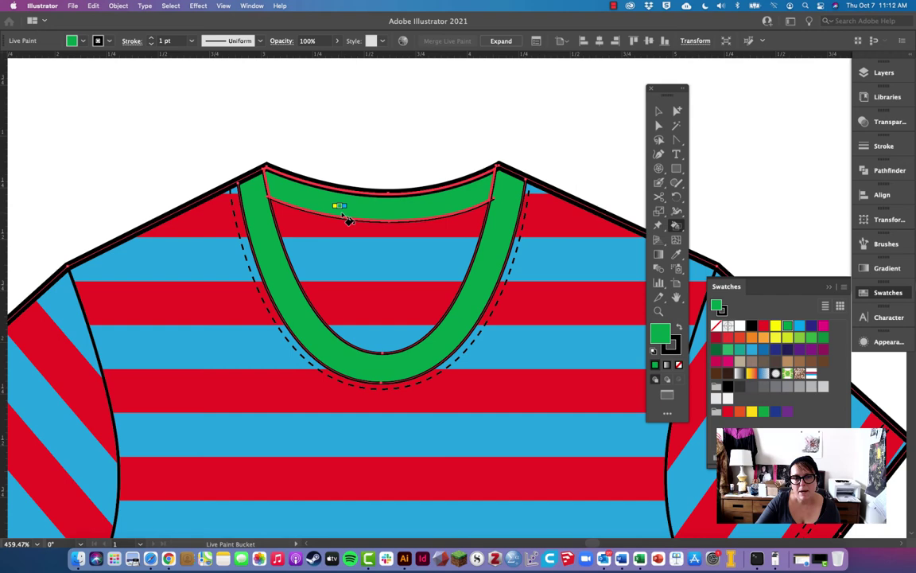
# - Expand the Live Paint group into separate fills and paths, and switch to the Group Selection tool
pyautogui.click(117, 5)
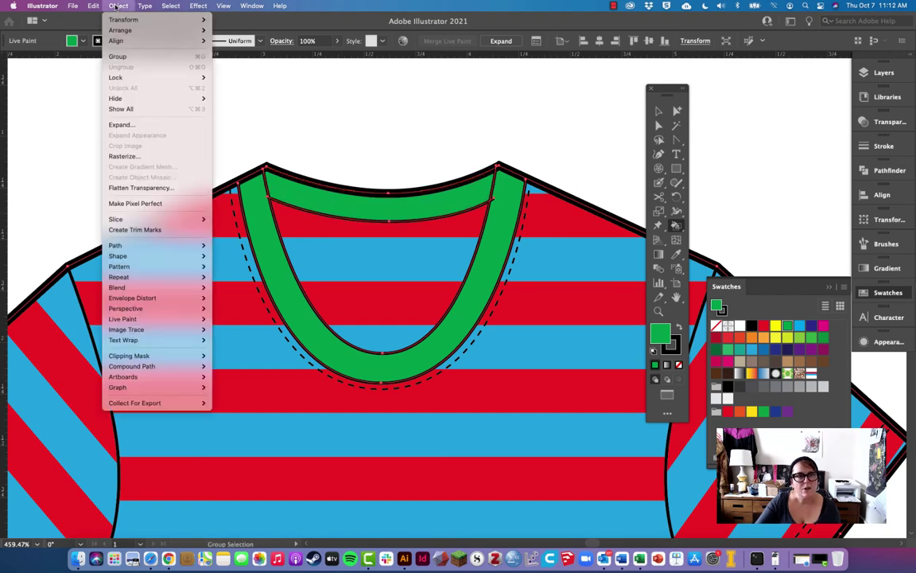
pyautogui.moveTo(128, 319)
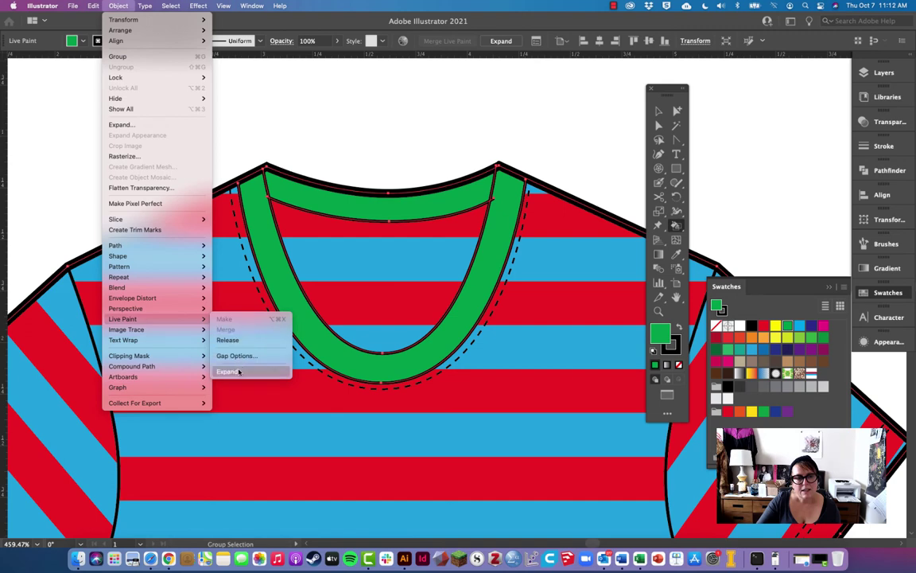
pyautogui.click(228, 340)
pyautogui.press('k')
pyautogui.click(677, 110)
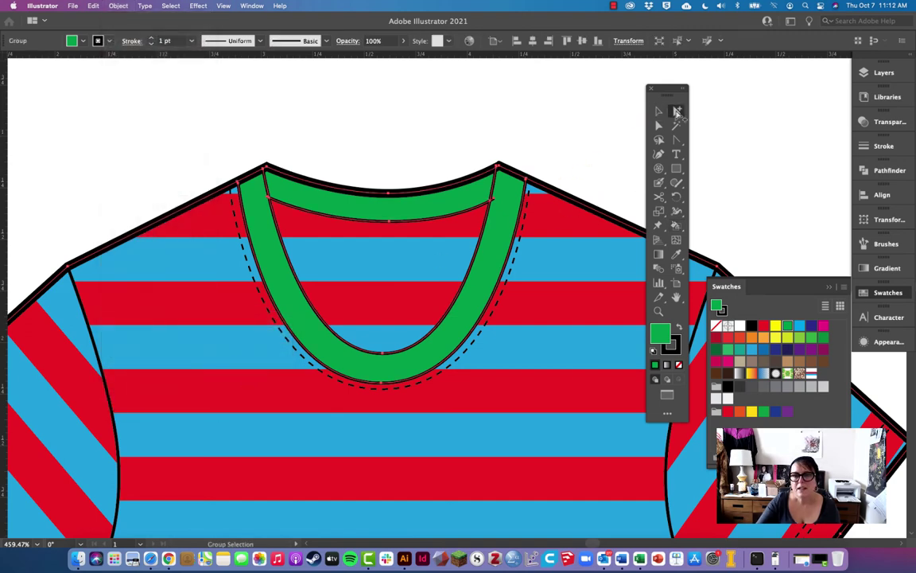
# - Try moving the green front and back collar fills away from the neckline, and undo both moves
pyautogui.moveTo(495, 197); pyautogui.dragTo(437, 151)
pyautogui.moveTo(354, 201); pyautogui.dragTo(360, 160)
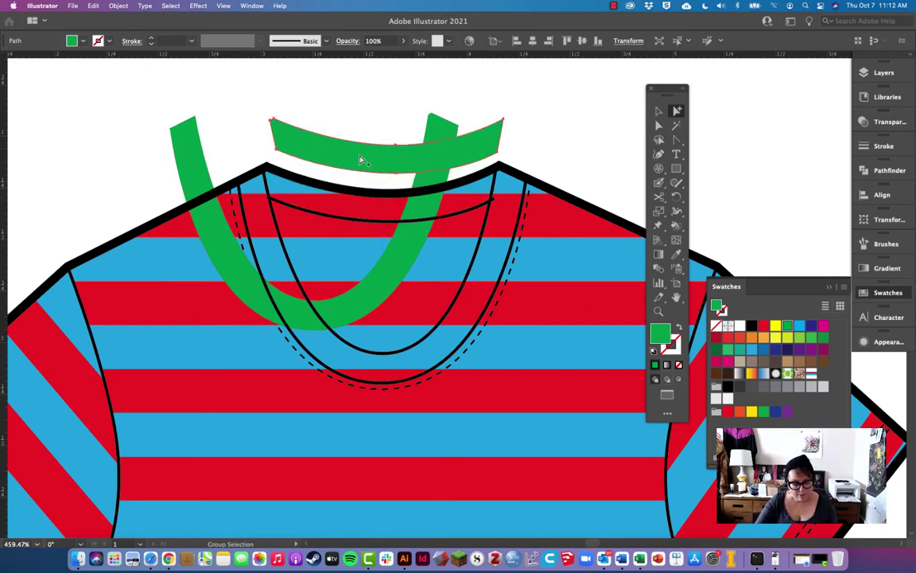
pyautogui.hotkey('ctrl', 'z')
pyautogui.hotkey('ctrl', 'z')
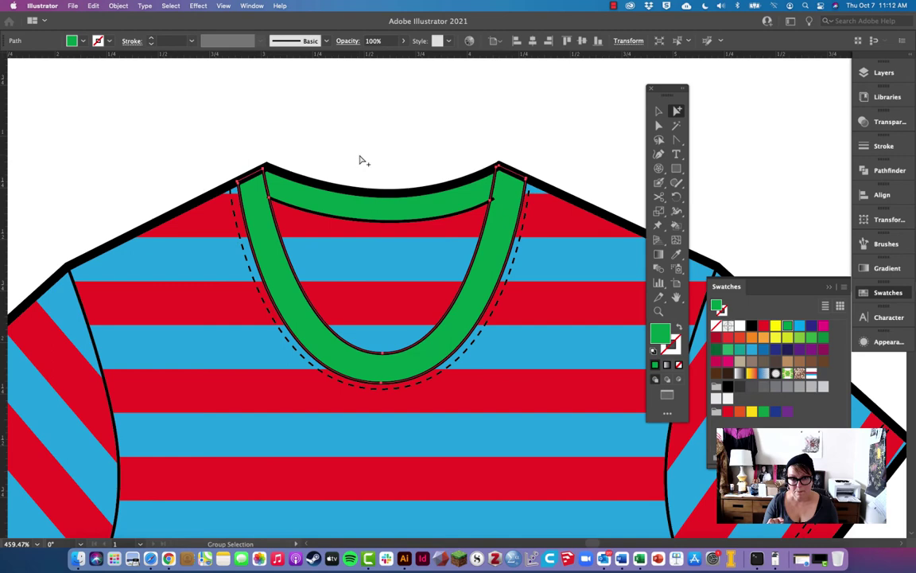
# - Show all hidden artwork to bring back the front and back neckline ribbing paths
pyautogui.click(118, 5)
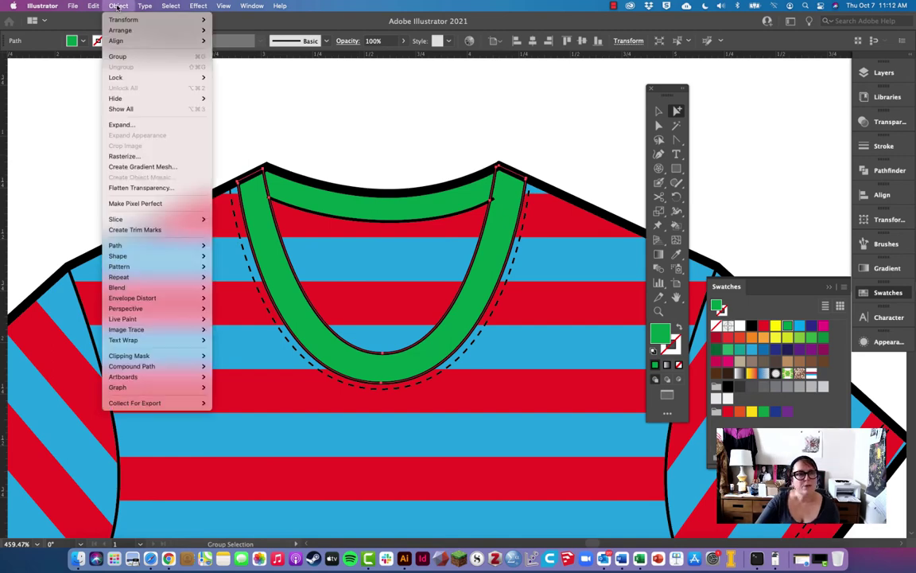
pyautogui.click(118, 6)
pyautogui.click(117, 6)
pyautogui.moveTo(119, 23)
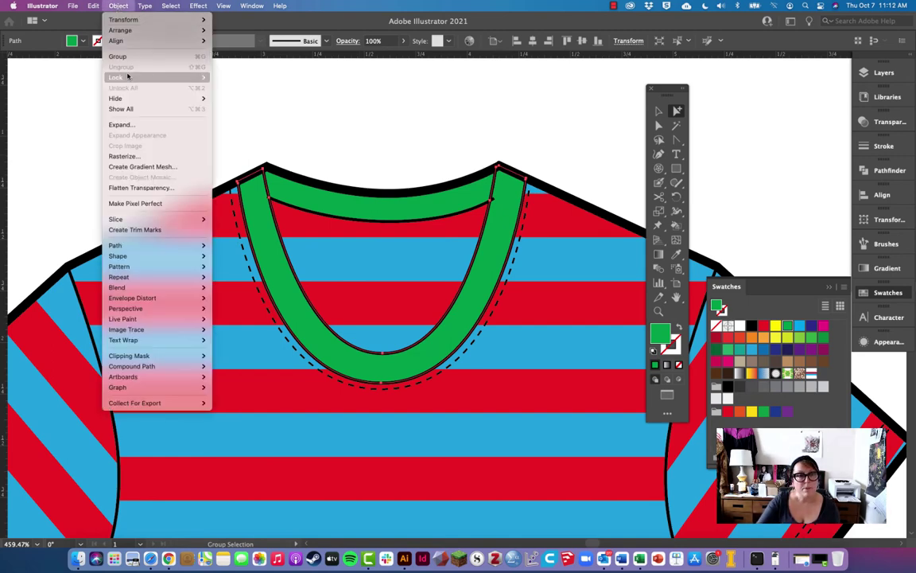
pyautogui.click(126, 109)
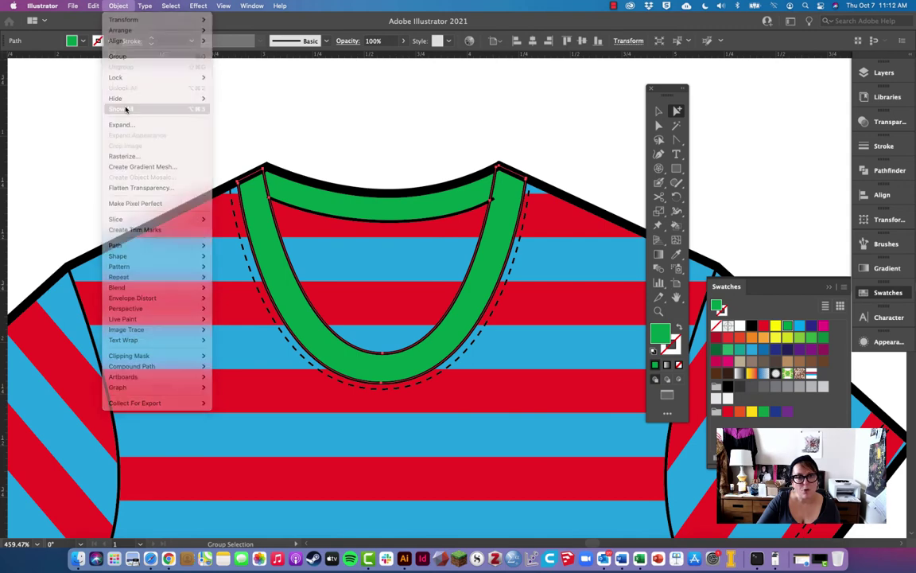
# - Restack the neckline artwork to place the ribbing paths in front of the green front and back collar fills
pyautogui.press('super+minus')
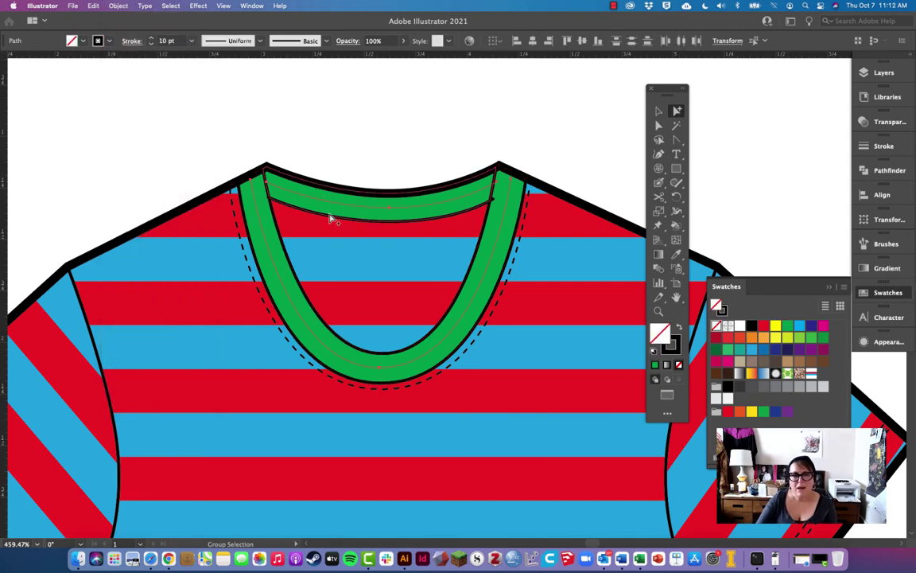
pyautogui.press('super+equal')
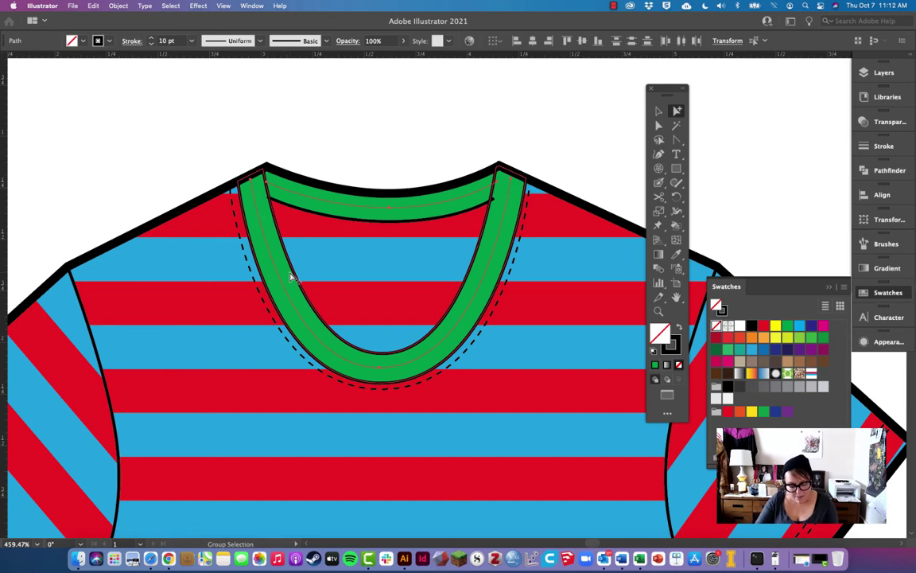
pyautogui.press('super+shift+a')
pyautogui.press('super+minus')
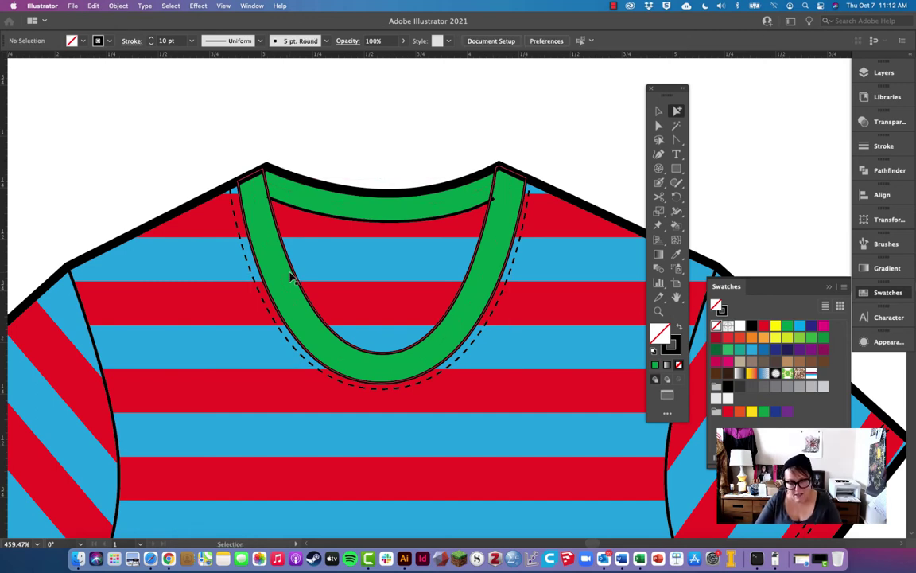
pyautogui.press('super+equal')
pyautogui.click(290, 276)
pyautogui.press('super+minus')
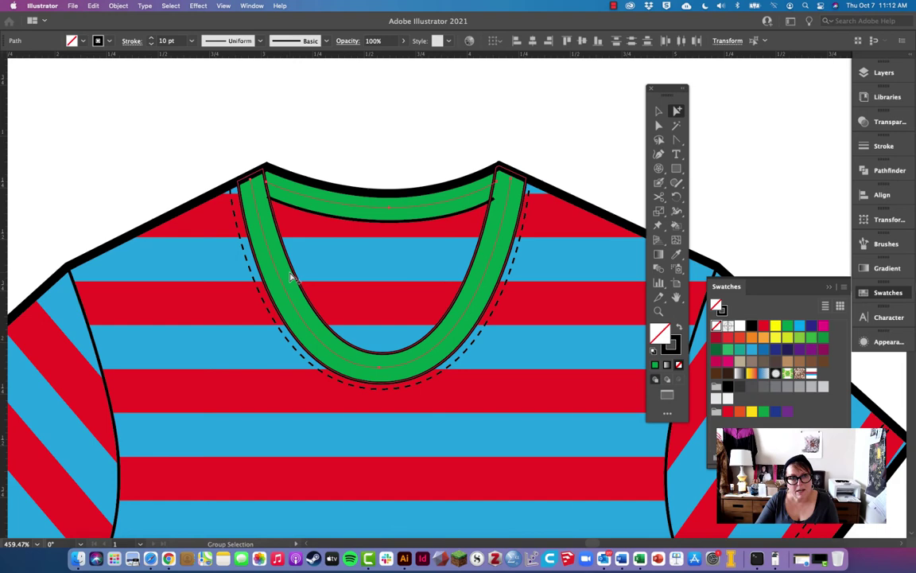
pyautogui.press('super+equal')
pyautogui.press('shift+super+a')
pyautogui.press('super+minus')
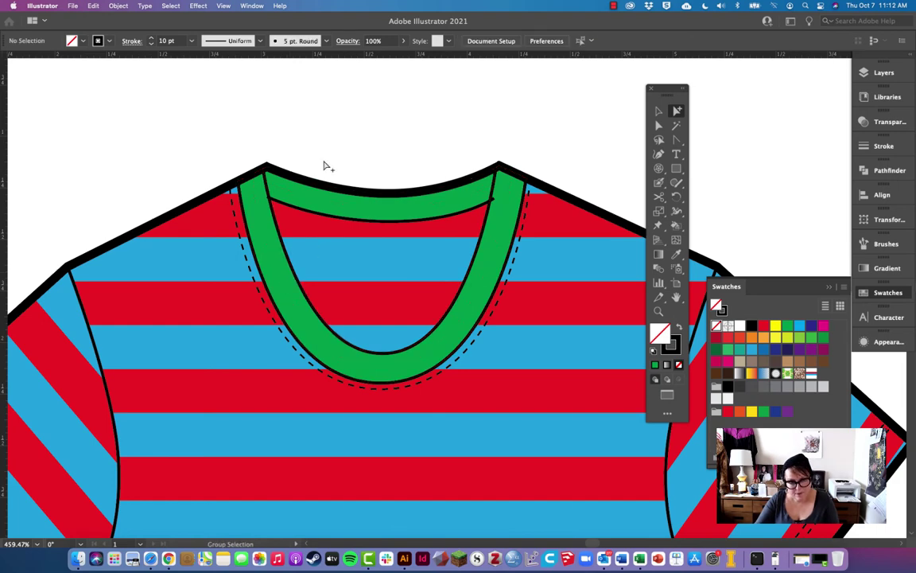
pyautogui.click(283, 253)
pyautogui.press('super+equal')
pyautogui.press('super+minus')
pyautogui.click(336, 127)
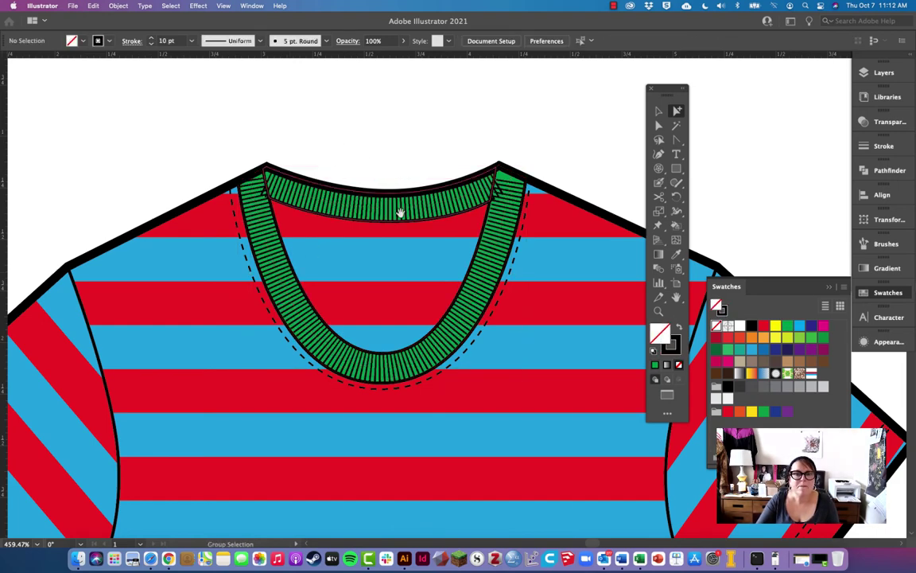
# - Lock the black 3 pt shirt outline around the neckline and shoulders
pyautogui.press('super+equal')
pyautogui.press('super+minus')
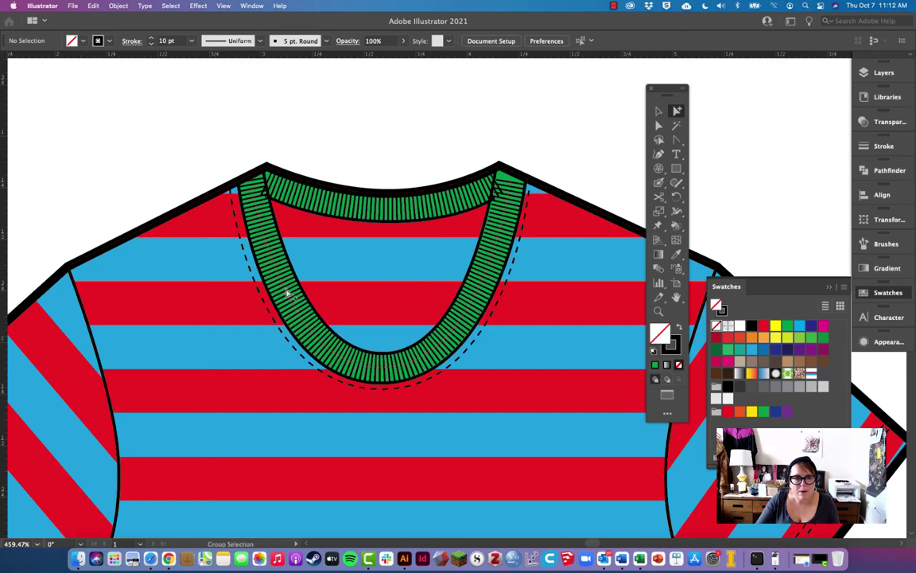
pyautogui.press('super+equal')
pyautogui.moveTo(480, 295); pyautogui.dragTo(442, 284)
pyautogui.moveTo(438, 141); pyautogui.dragTo(445, 152)
pyautogui.click(445, 152)
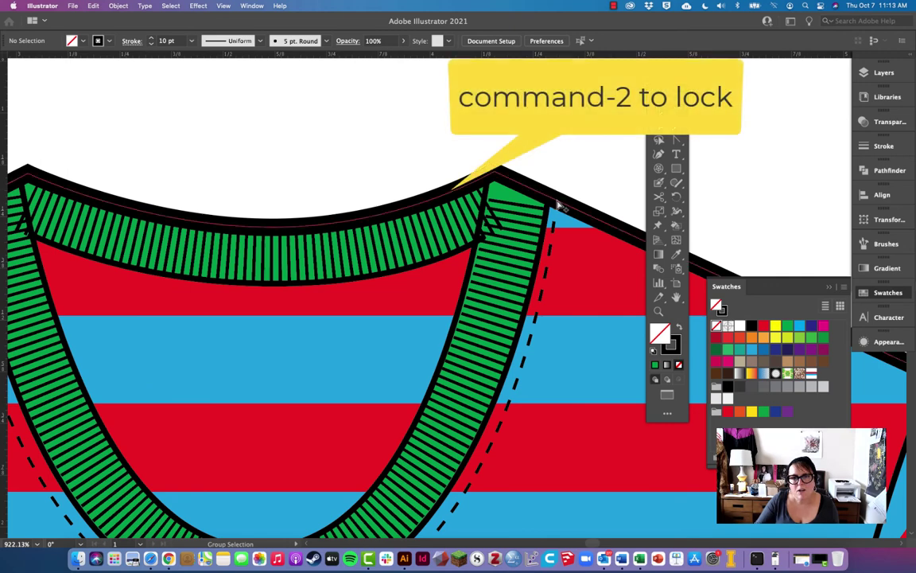
pyautogui.click(519, 178)
pyautogui.press('super+2')
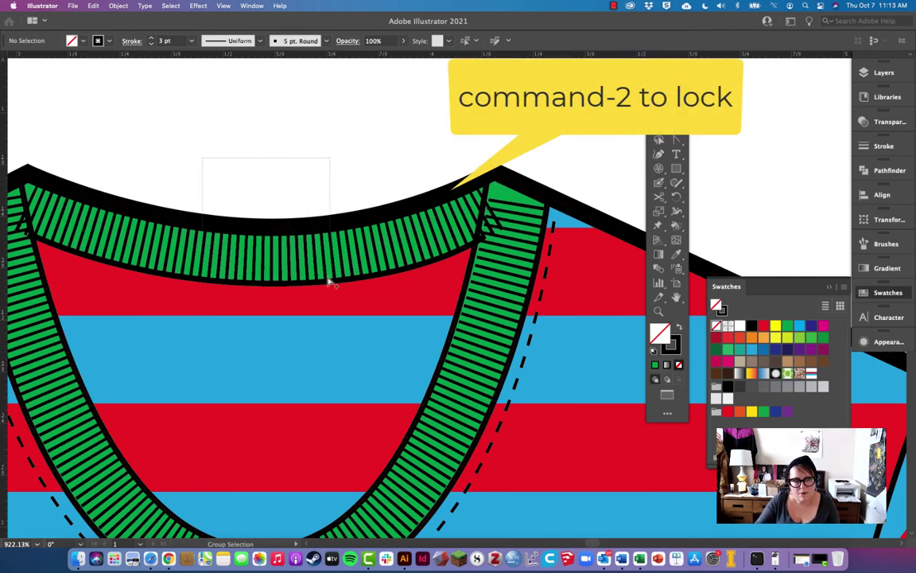
# - Select the back neckline fill, ribbing and curve together with the striped body shape, and remove them from view
pyautogui.press('super+a')
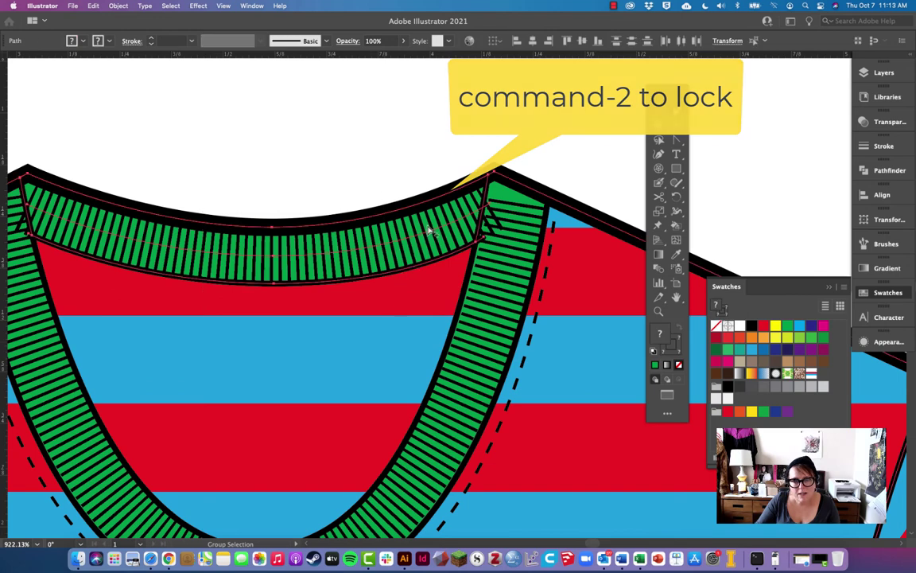
pyautogui.click(316, 263)
pyautogui.press('Delete')
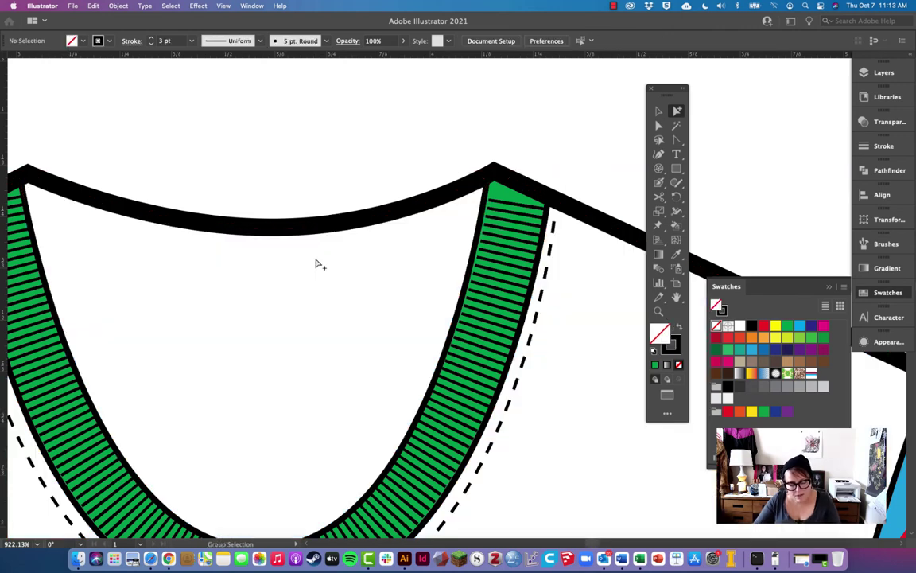
# - Show all hidden artwork to bring back the striped body and the back neckline pieces
pyautogui.press('super+alt+3')
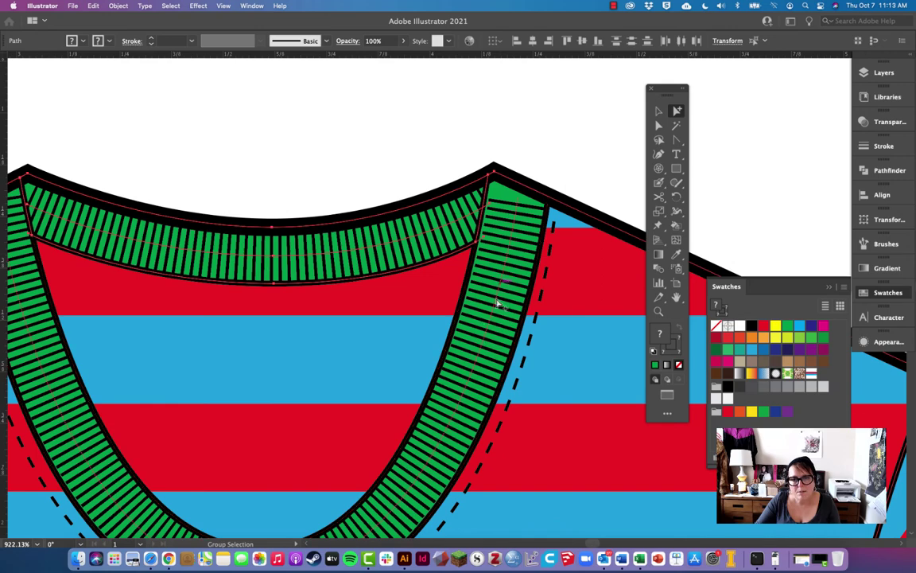
pyautogui.click(399, 163)
pyautogui.keyDown('alt'); pyautogui.keyDown('super'); pyautogui.click(392, 376); pyautogui.keyUp('super'); pyautogui.keyUp('alt')
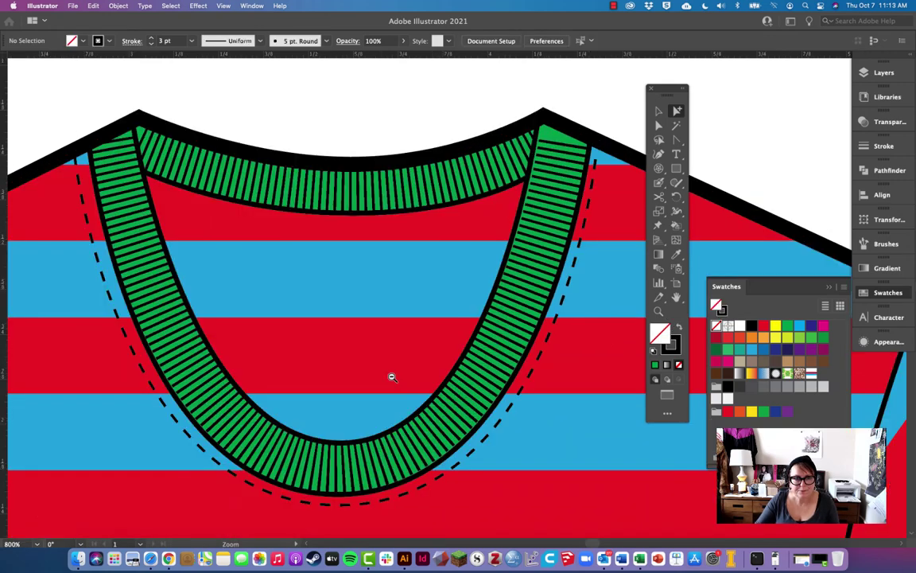
pyautogui.keyDown('alt'); pyautogui.keyDown('super'); pyautogui.click(392, 377); pyautogui.keyUp('super'); pyautogui.keyUp('alt')
pyautogui.keyDown('alt'); pyautogui.keyDown('super'); pyautogui.click(393, 376); pyautogui.keyUp('super'); pyautogui.keyUp('alt')
pyautogui.keyDown('alt'); pyautogui.keyDown('super'); pyautogui.click(461, 388); pyautogui.keyUp('super'); pyautogui.keyUp('alt')
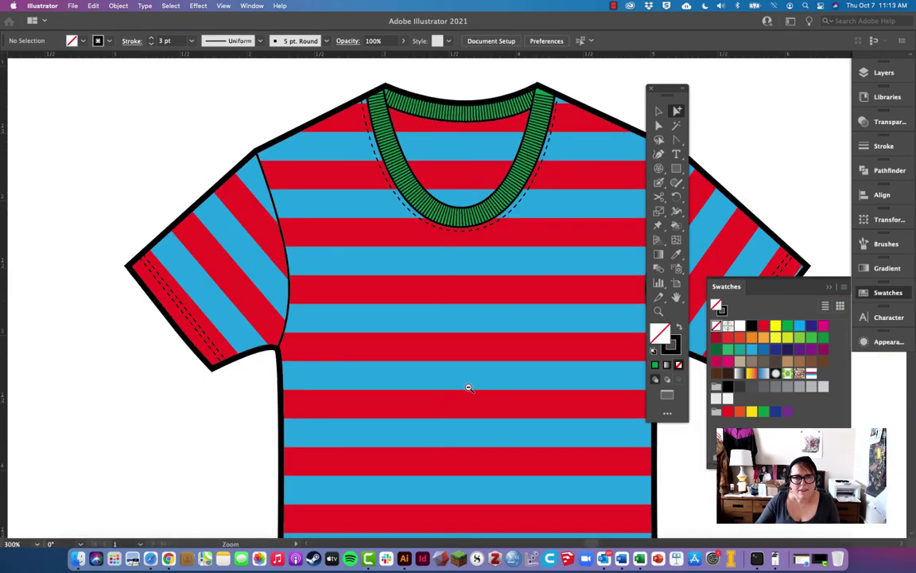
pyautogui.keyDown('alt'); pyautogui.keyDown('super'); pyautogui.click(471, 383); pyautogui.keyUp('super'); pyautogui.keyUp('alt')
pyautogui.moveTo(474, 383); pyautogui.dragTo(363, 356)
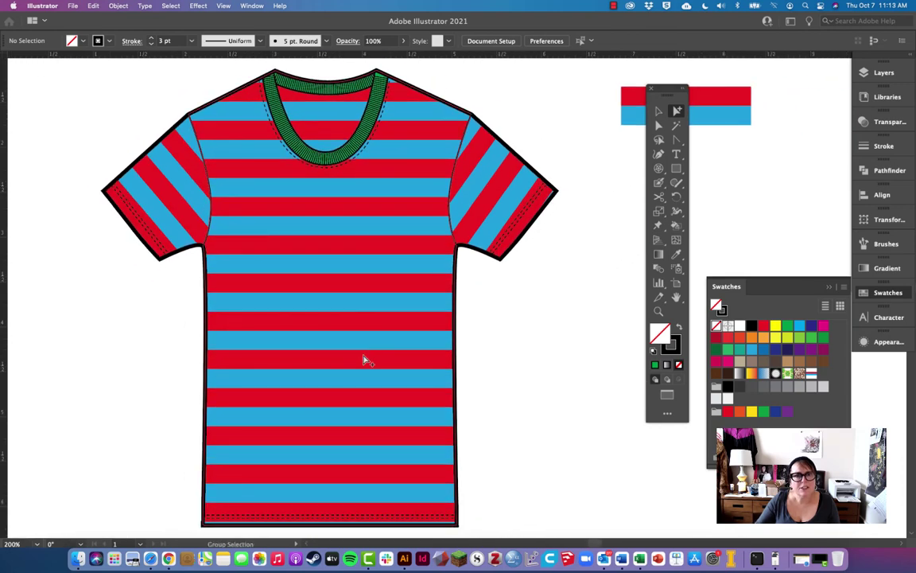
# - Unlock all artwork and delete the red and blue sample rectangles beside the T-shirt
pyautogui.click(118, 6)
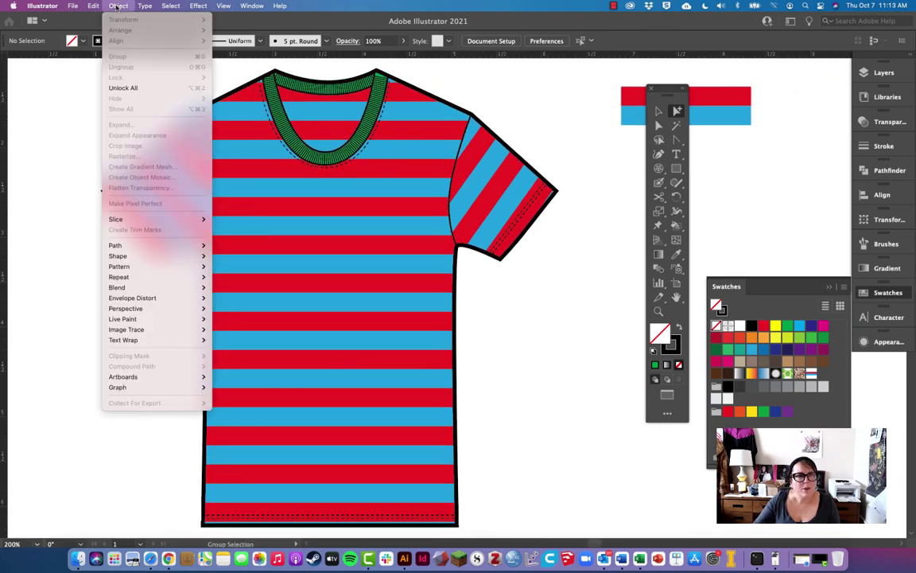
pyautogui.click(126, 90)
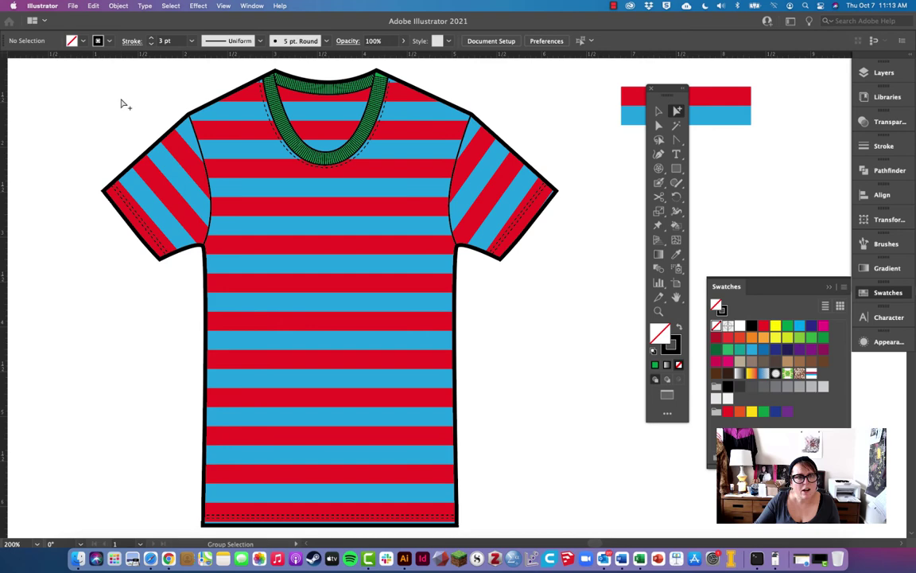
pyautogui.moveTo(608, 97); pyautogui.dragTo(634, 143)
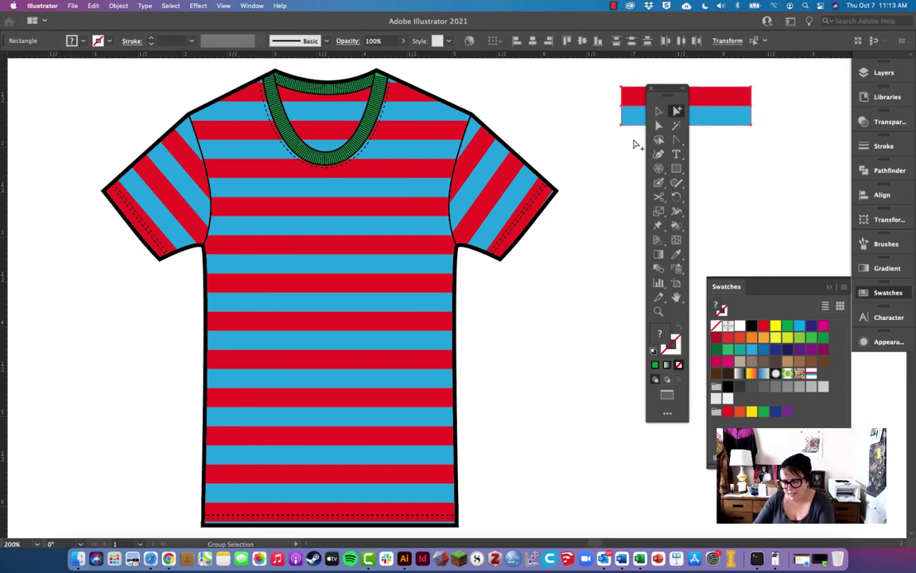
pyautogui.press('Delete')
# - Select all parts of the T-shirt and group them into a single object
pyautogui.press('v')
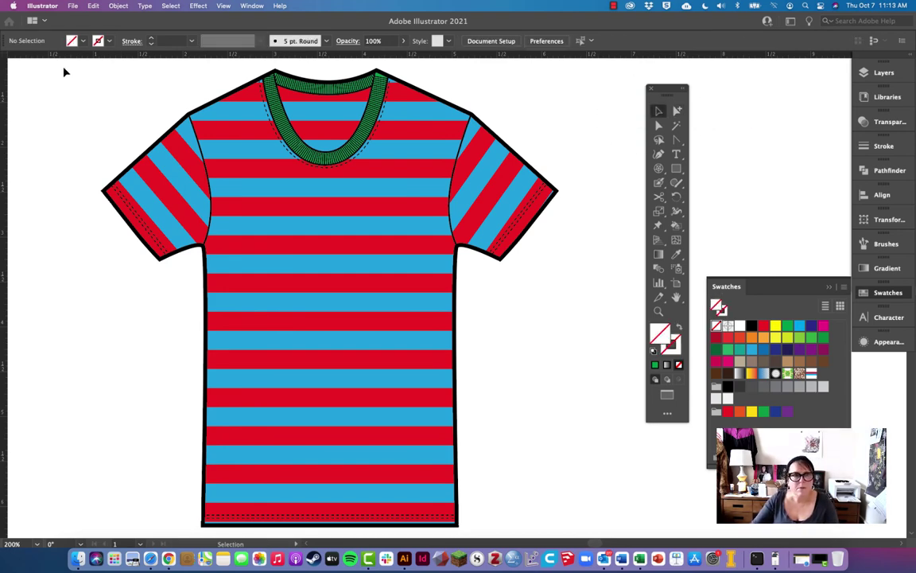
pyautogui.moveTo(54, 69); pyautogui.dragTo(566, 530)
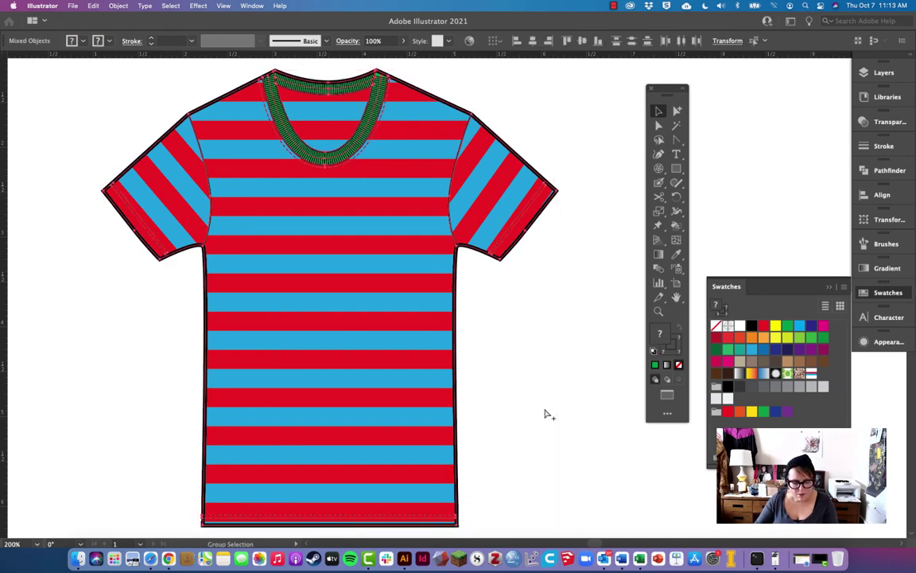
pyautogui.press('super+g')
pyautogui.click(527, 389)
# - Duplicate the grouped T-shirt and place the copy beside the original, level with it
pyautogui.keyDown('alt'); pyautogui.keyDown('super'); pyautogui.click(532, 363); pyautogui.keyUp('super'); pyautogui.keyUp('alt')
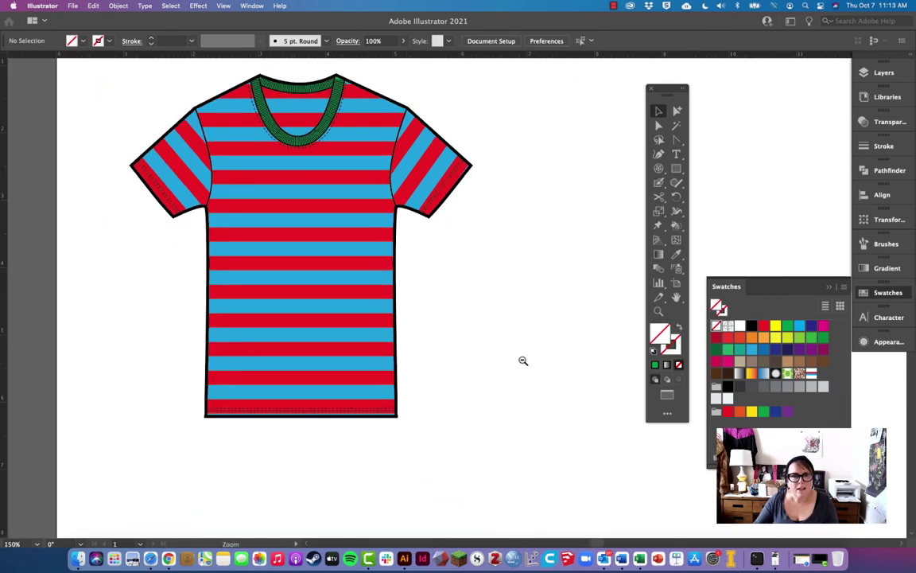
pyautogui.moveTo(525, 360); pyautogui.dragTo(352, 405)
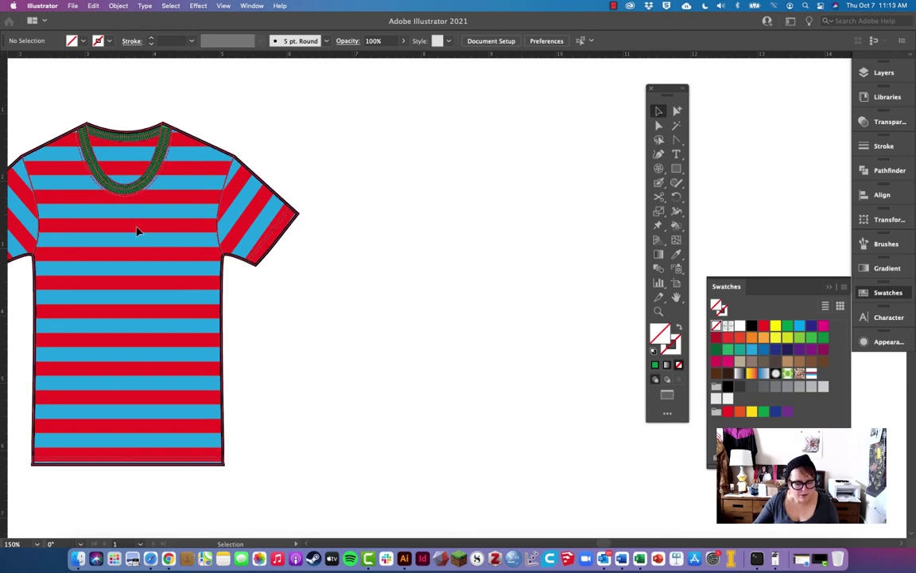
pyautogui.moveTo(136, 233); pyautogui.dragTo(504, 261)
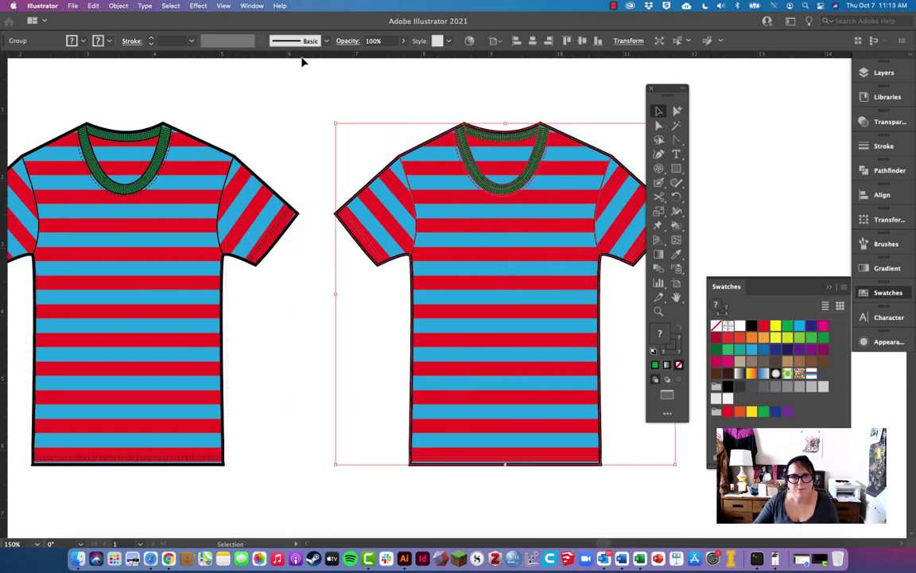
pyautogui.click(306, 97)
# - Delete the front collar's green fill, ribbing, outlines and dashed topstitching from the T-shirt copy
pyautogui.press('a')
pyautogui.click(466, 244)
pyautogui.click(467, 244)
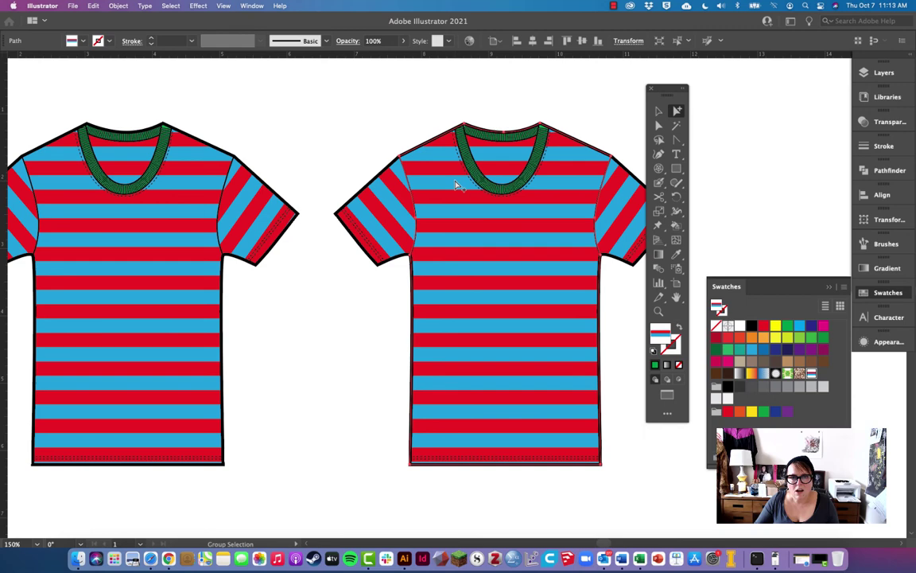
pyautogui.press('super+shift+a')
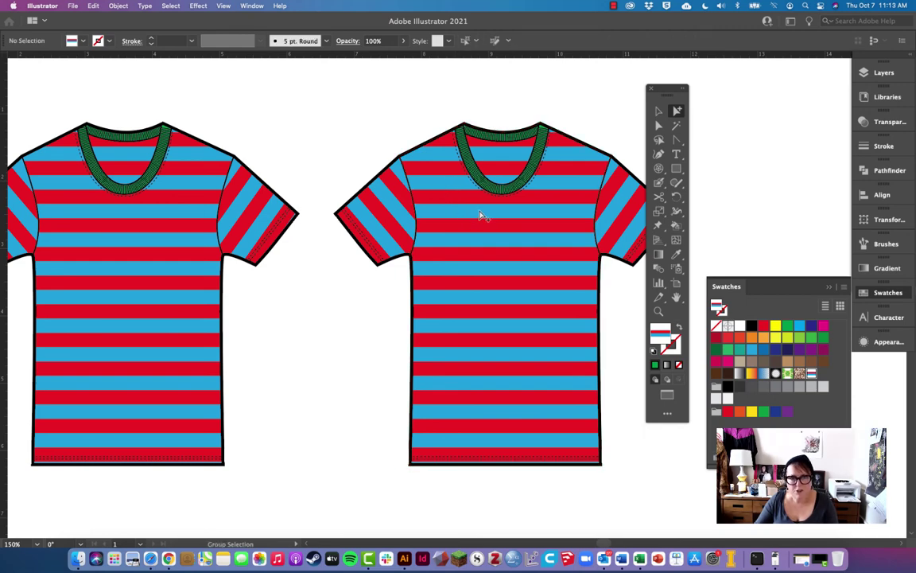
pyautogui.click(501, 191)
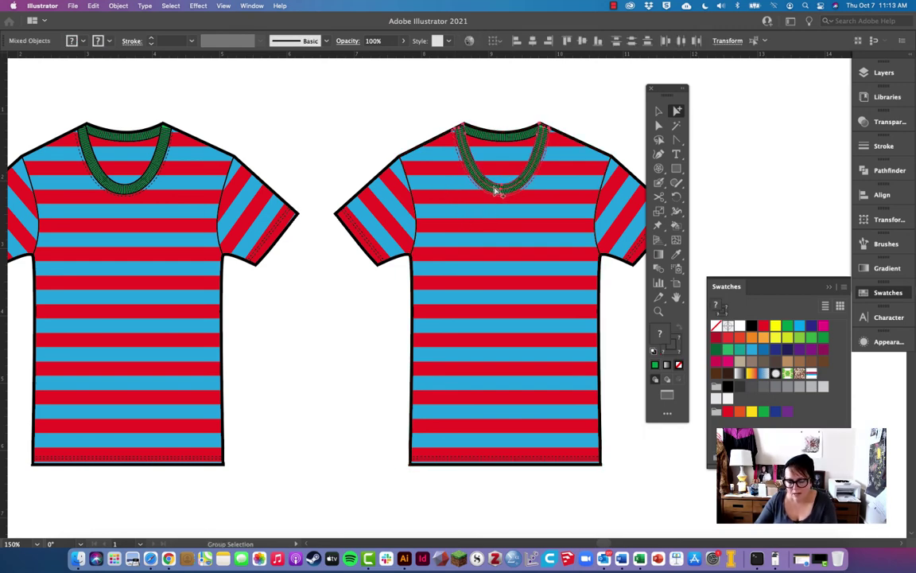
pyautogui.press('Delete')
# - Extend the right end of the copy's back neckline curve out to the shoulder line with Direct Selection
pyautogui.moveTo(472, 122); pyautogui.dragTo(598, 255)
pyautogui.moveTo(500, 184); pyautogui.dragTo(296, 224)
pyautogui.scroll(4, 296, 225)
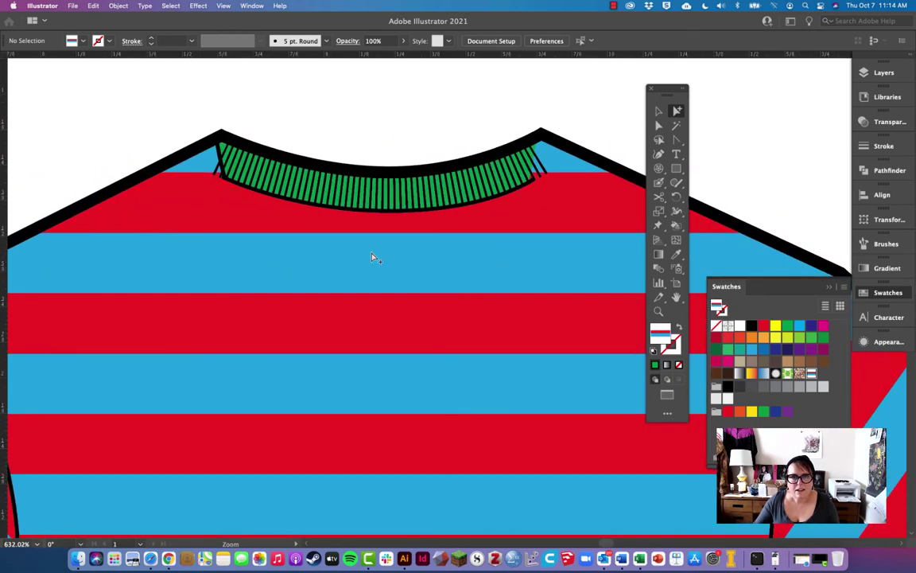
pyautogui.press('a')
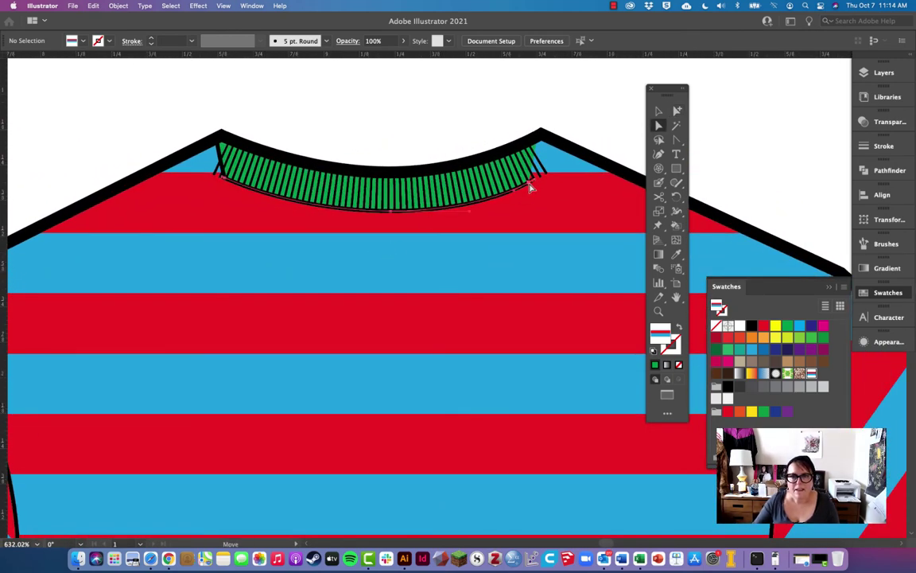
pyautogui.click(536, 184)
pyautogui.moveTo(536, 183); pyautogui.dragTo(577, 161)
# - Stretch the back collar's green fill and ribbing path at the right end to meet the shoulder line
pyautogui.click(534, 190)
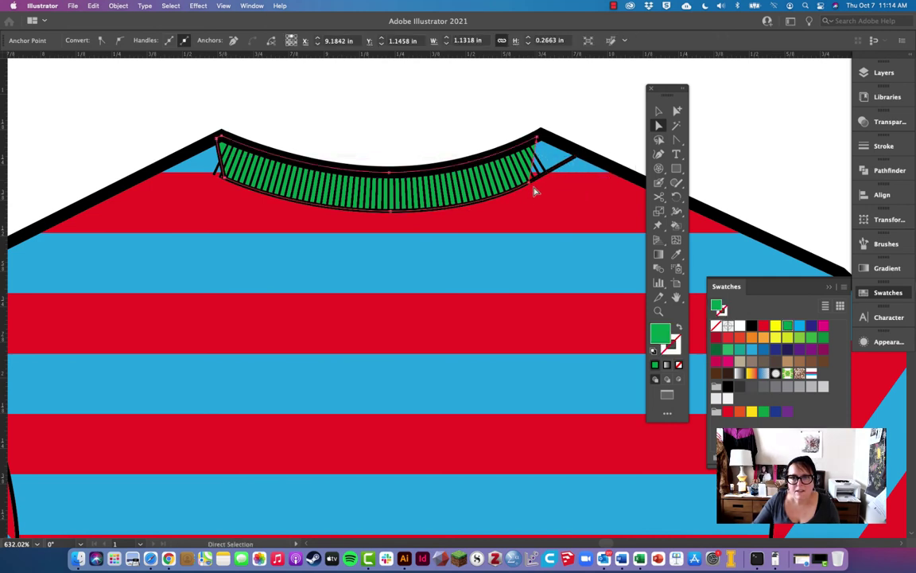
pyautogui.moveTo(531, 190); pyautogui.dragTo(571, 157)
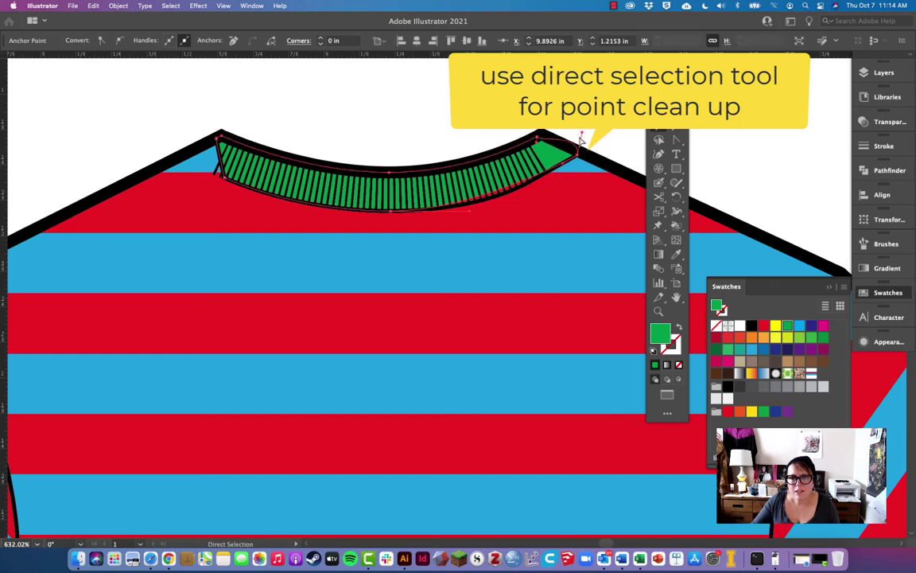
pyautogui.click(581, 147)
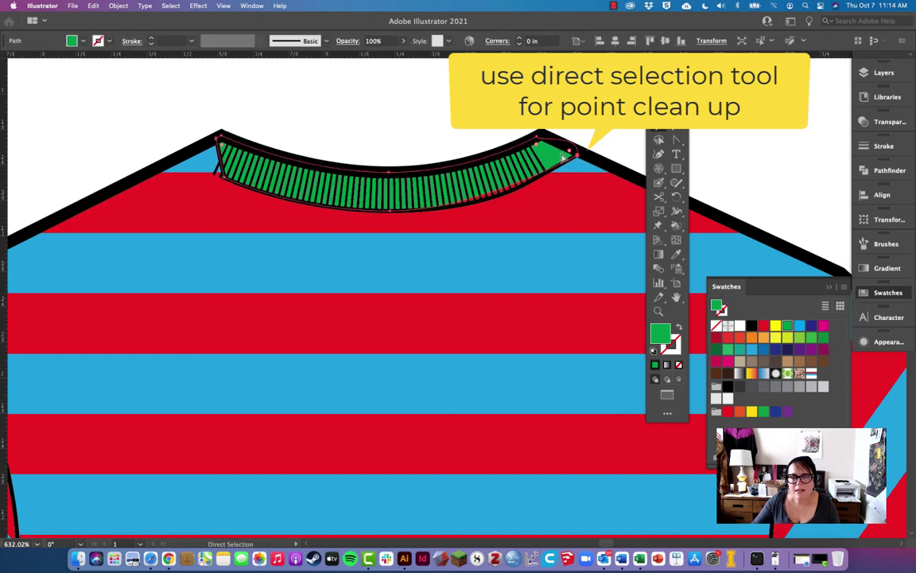
pyautogui.click(429, 214)
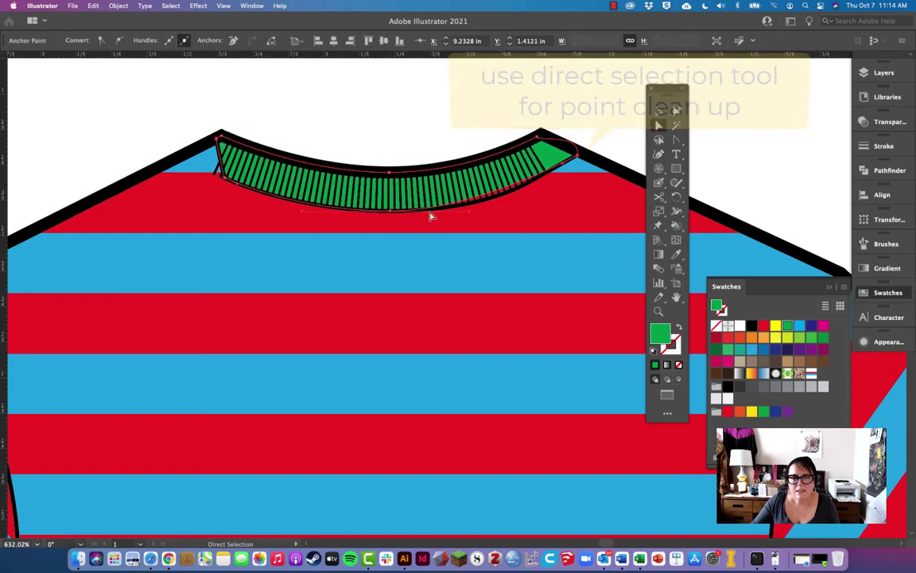
pyautogui.click(538, 162)
pyautogui.moveTo(538, 162); pyautogui.dragTo(558, 149)
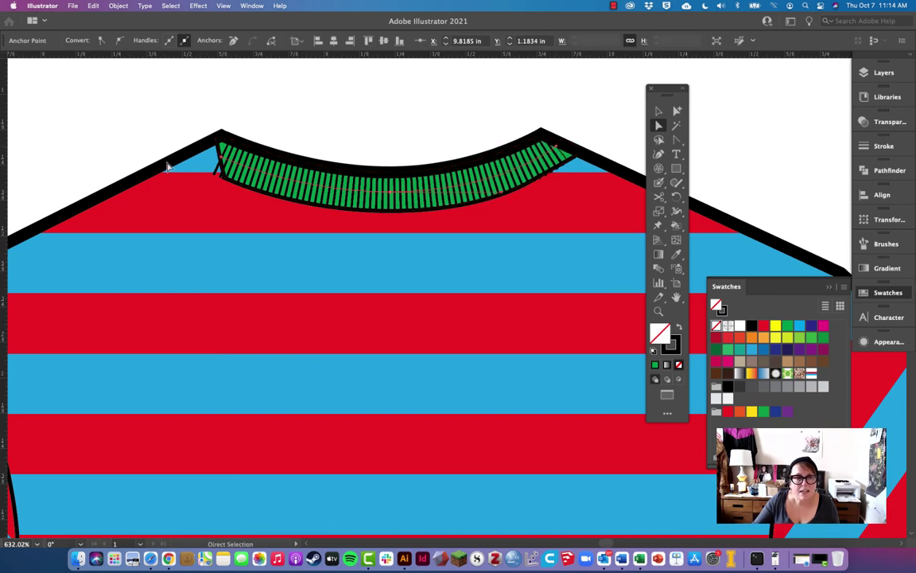
# - Extend the left end of the back neckline curve out to the shoulder line
pyautogui.moveTo(225, 178); pyautogui.dragTo(180, 159)
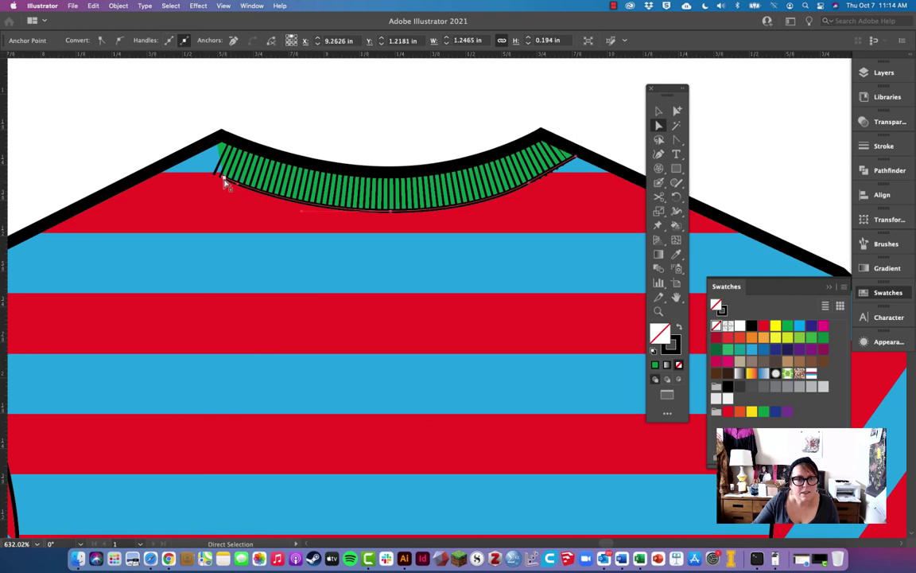
pyautogui.moveTo(223, 181); pyautogui.dragTo(187, 151)
pyautogui.click(228, 179)
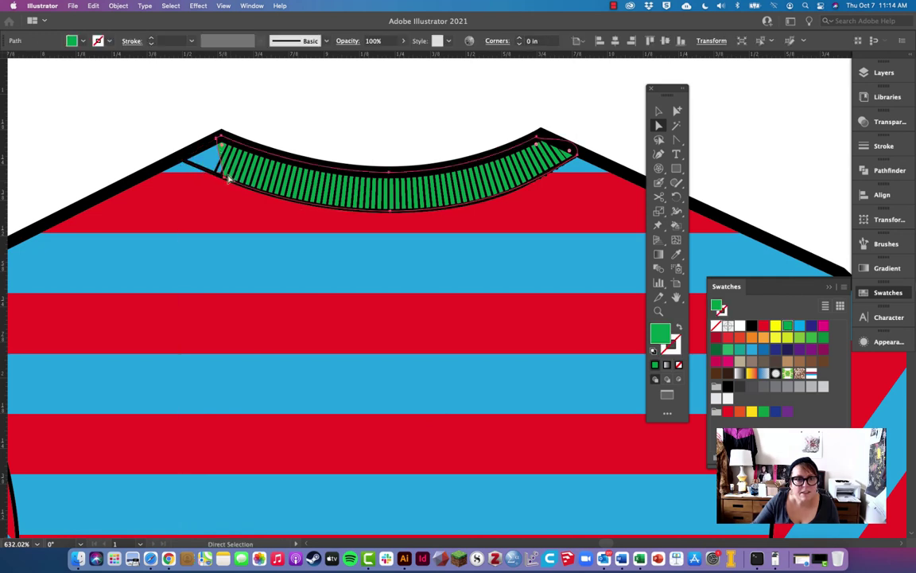
pyautogui.click(156, 93)
pyautogui.click(228, 180)
pyautogui.moveTo(225, 181)
pyautogui.mouseDown()
pyautogui.moveTo(215, 169)
pyautogui.moveTo(225, 190)
pyautogui.mouseUp()
pyautogui.click(225, 182)
pyautogui.press('super+z')
# - Stretch the back collar's green fill and ribbing path at the left end to meet the shoulder line
pyautogui.click(226, 180)
pyautogui.click(226, 180)
pyautogui.press('p')
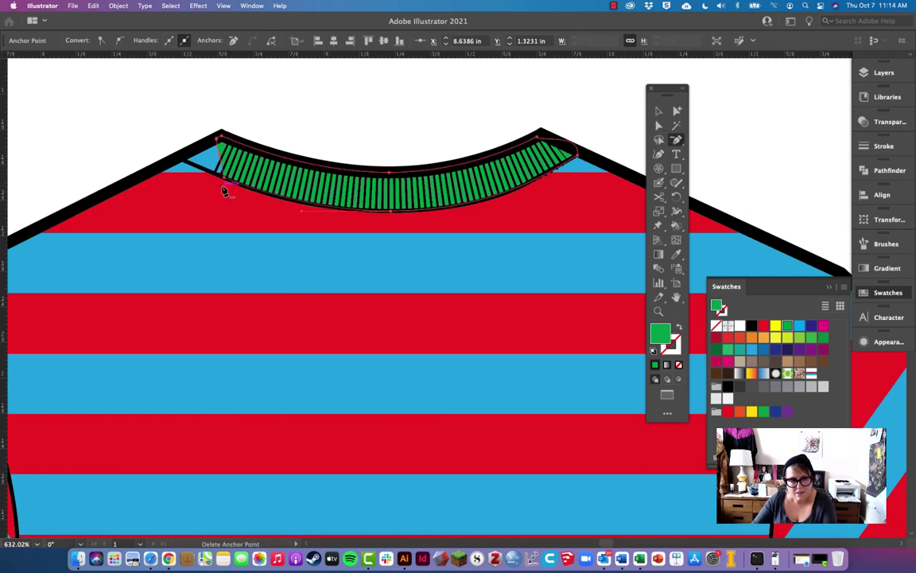
pyautogui.press('a')
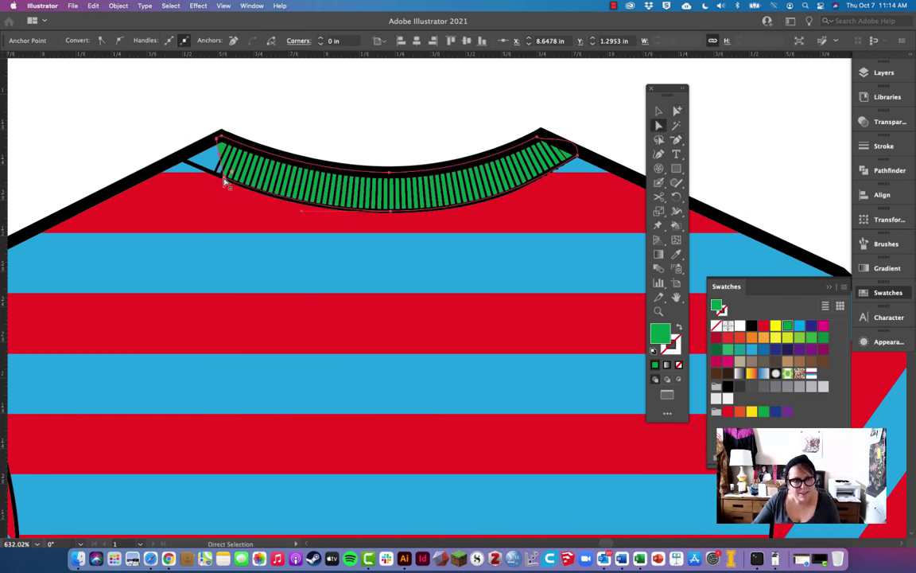
pyautogui.moveTo(225, 187)
pyautogui.mouseDown()
pyautogui.moveTo(178, 141)
pyautogui.moveTo(186, 158)
pyautogui.moveTo(180, 143)
pyautogui.moveTo(222, 160)
pyautogui.moveTo(202, 152)
pyautogui.moveTo(221, 142)
pyautogui.moveTo(206, 151)
pyautogui.mouseUp()
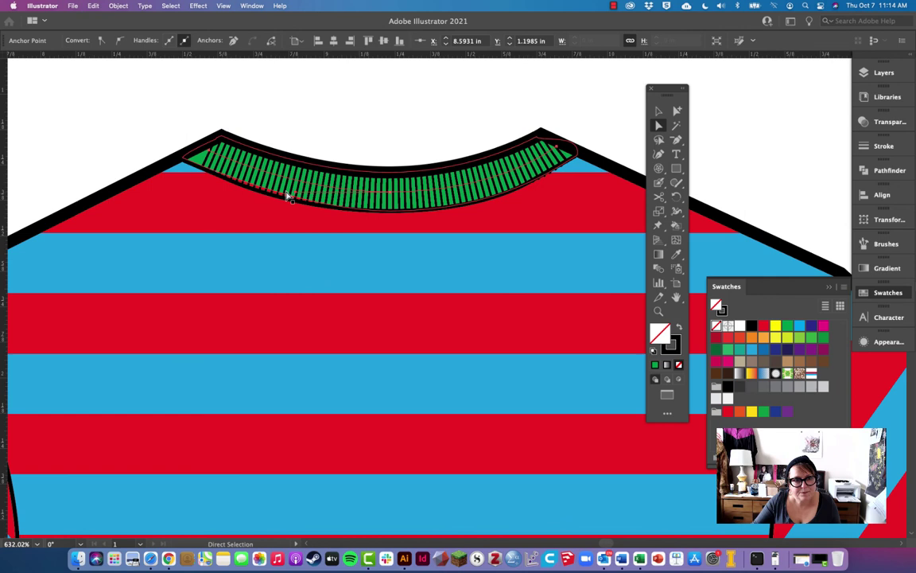
pyautogui.moveTo(291, 195); pyautogui.dragTo(282, 191)
pyautogui.click(163, 127)
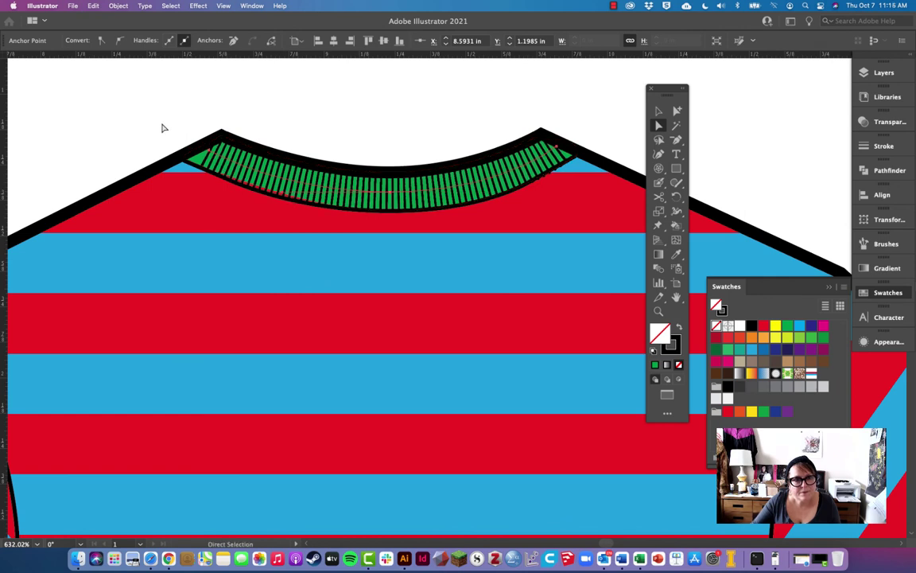
# - Reshape the lower left edge of the green collar fill with its curve handle to follow the neckline curve
pyautogui.click(196, 162)
pyautogui.click(191, 155)
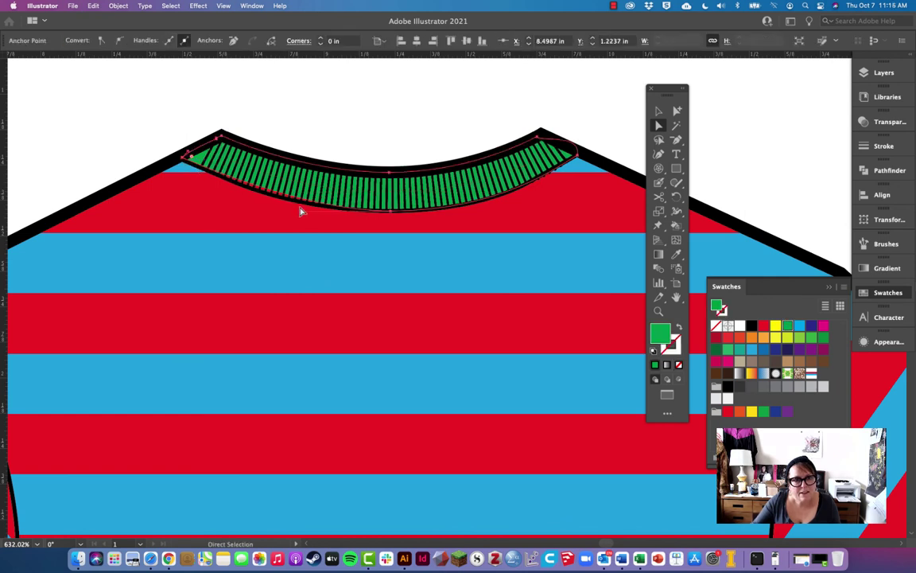
pyautogui.moveTo(301, 212); pyautogui.dragTo(273, 210)
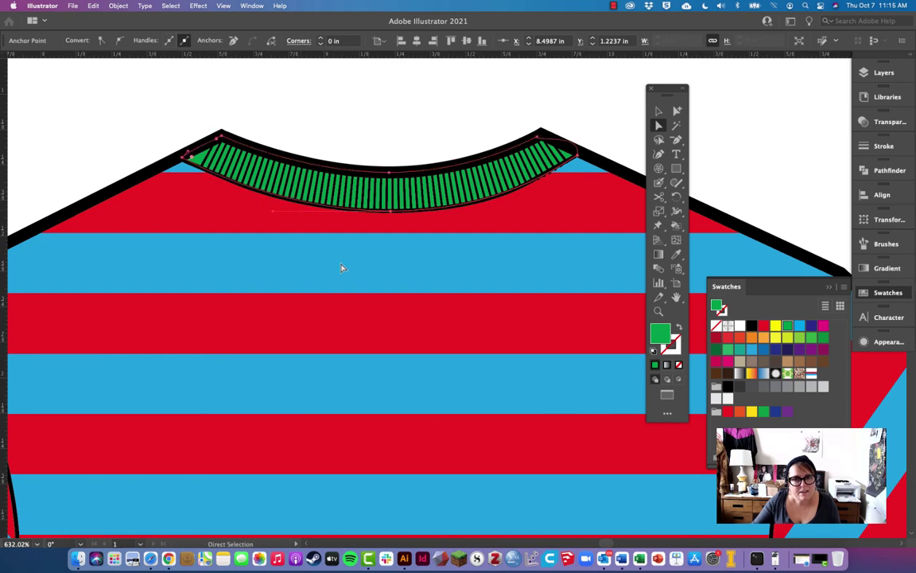
pyautogui.click(342, 268)
# - Unlock all artwork and group all parts of the back-view T-shirt into a single object
pyautogui.keyDown('alt'); pyautogui.keyDown('super'); pyautogui.click(379, 306); pyautogui.keyUp('super'); pyautogui.keyUp('alt')
pyautogui.moveTo(489, 366); pyautogui.dragTo(330, 274)
pyautogui.keyDown('alt'); pyautogui.keyDown('super'); pyautogui.click(336, 275); pyautogui.keyUp('super'); pyautogui.keyUp('alt')
pyautogui.keyDown('alt'); pyautogui.keyDown('super'); pyautogui.click(336, 275); pyautogui.keyUp('super'); pyautogui.keyUp('alt')
pyautogui.moveTo(592, 394); pyautogui.dragTo(467, 326)
pyautogui.click(109, 6)
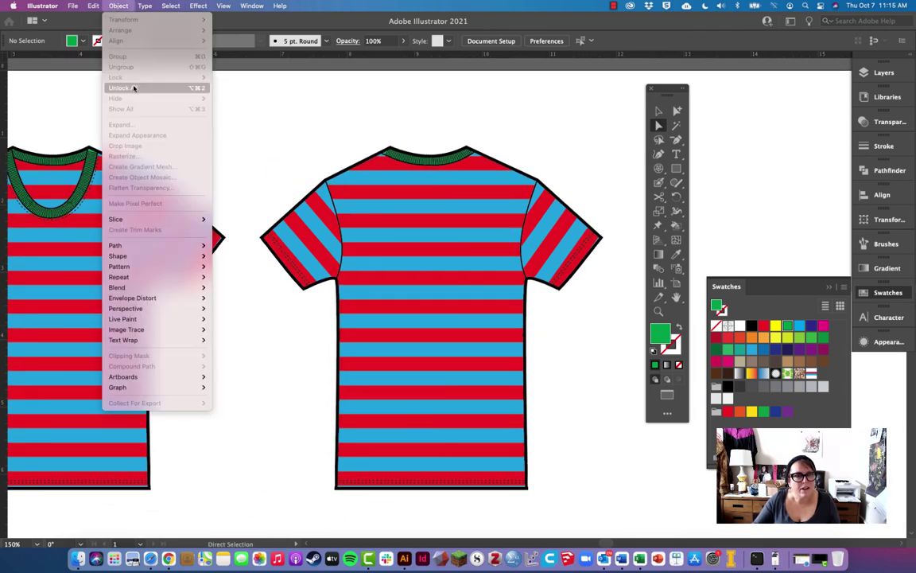
pyautogui.click(123, 80)
pyautogui.click(659, 111)
pyautogui.moveTo(249, 124); pyautogui.dragTo(617, 505)
pyautogui.press('super+g')
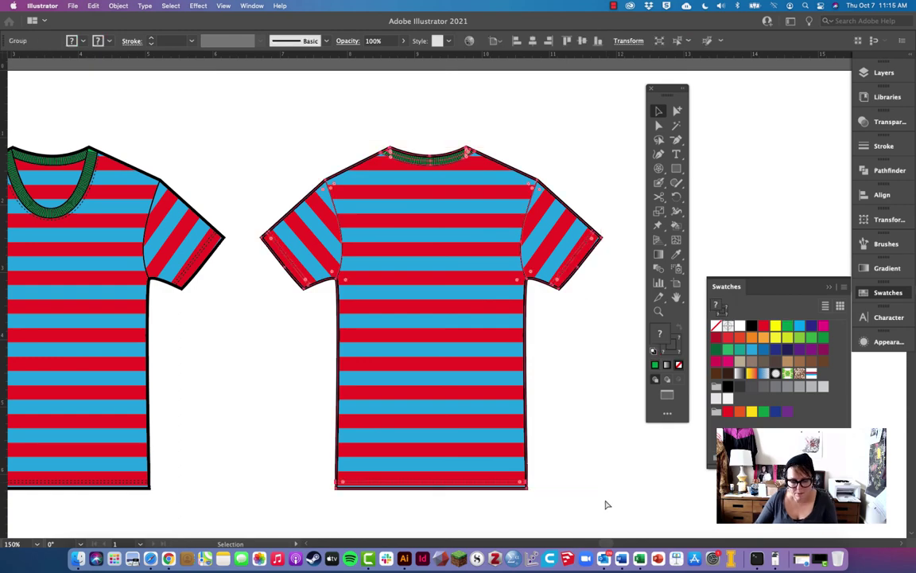
pyautogui.click(558, 489)
pyautogui.press('space')
pyautogui.moveTo(306, 362); pyautogui.dragTo(370, 323)
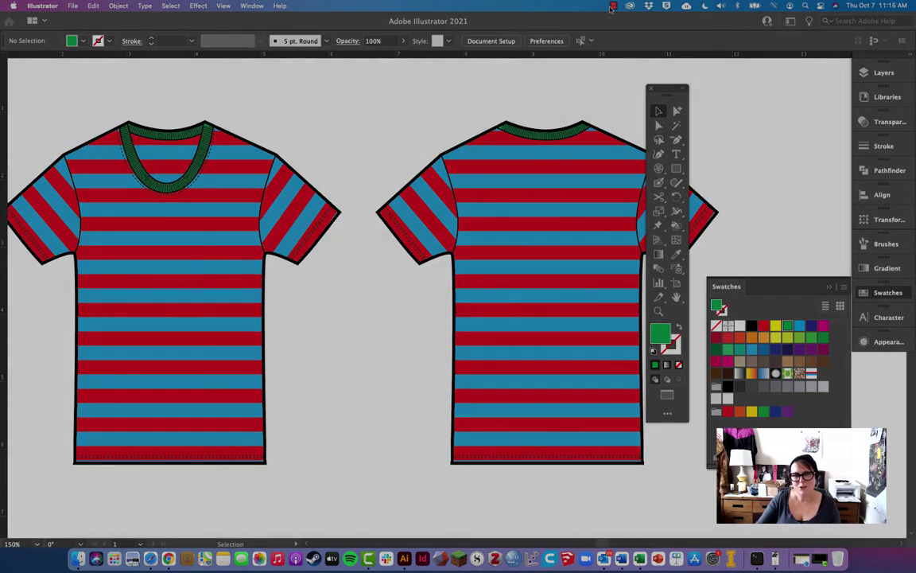